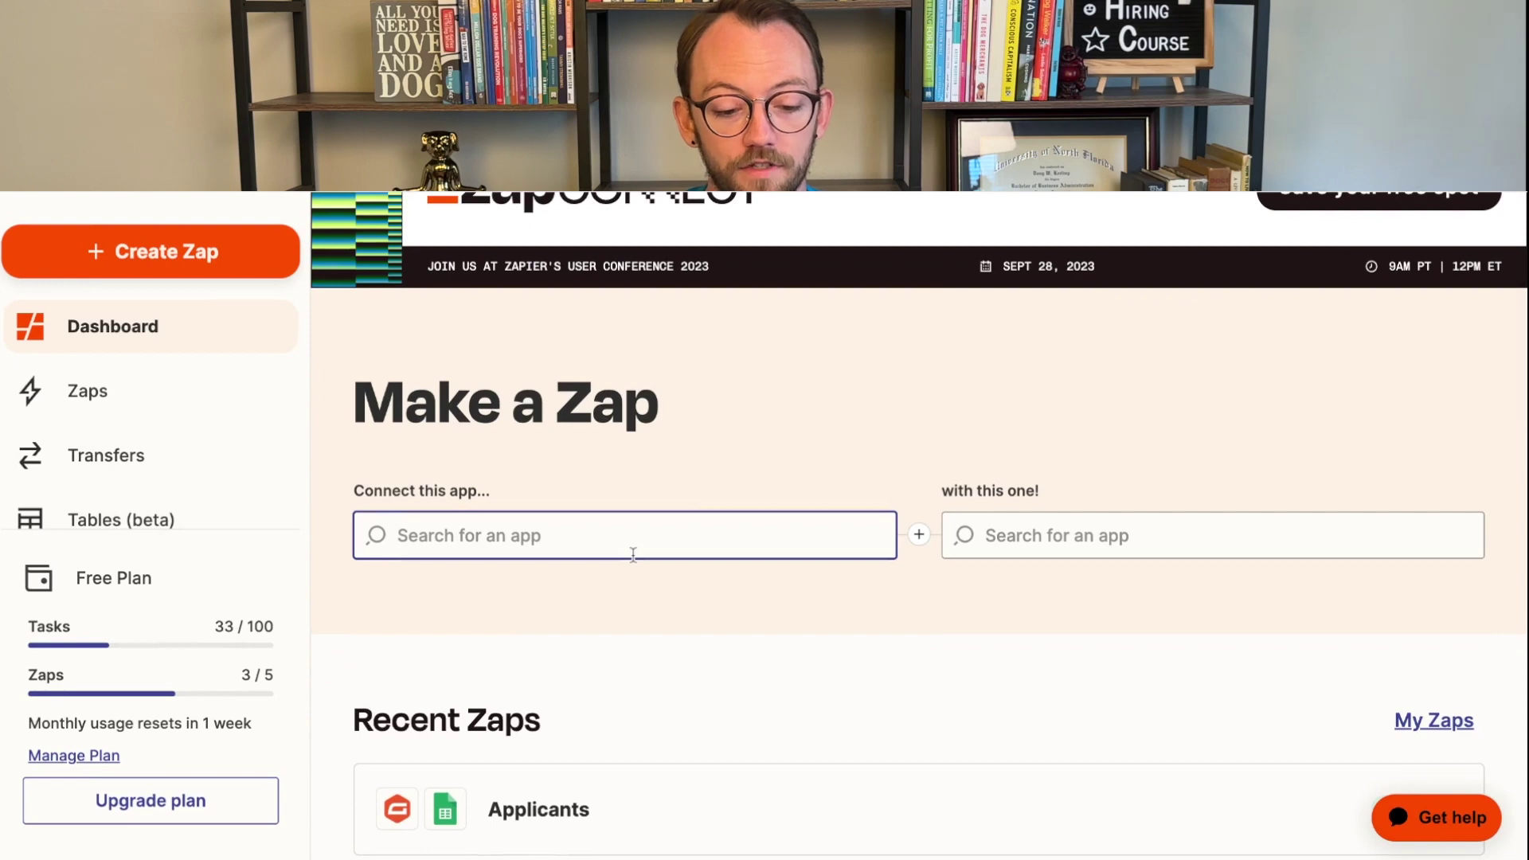
# Pick Time To Pet as the trigger app and Google Sheets as the second app.
pyautogui.write('time to pet')
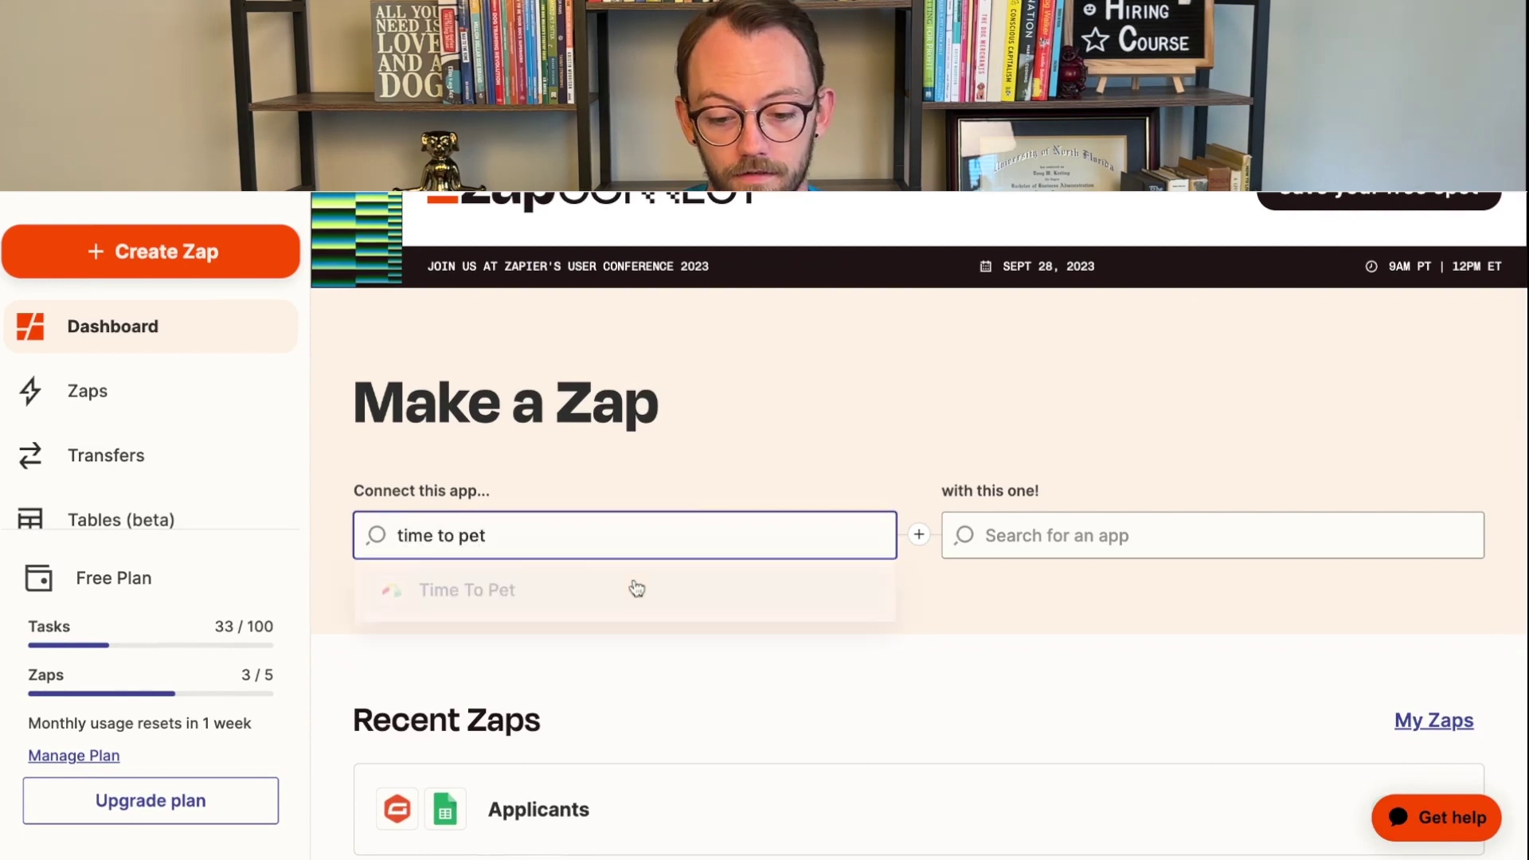
pyautogui.click(608, 603)
pyautogui.click(1084, 533)
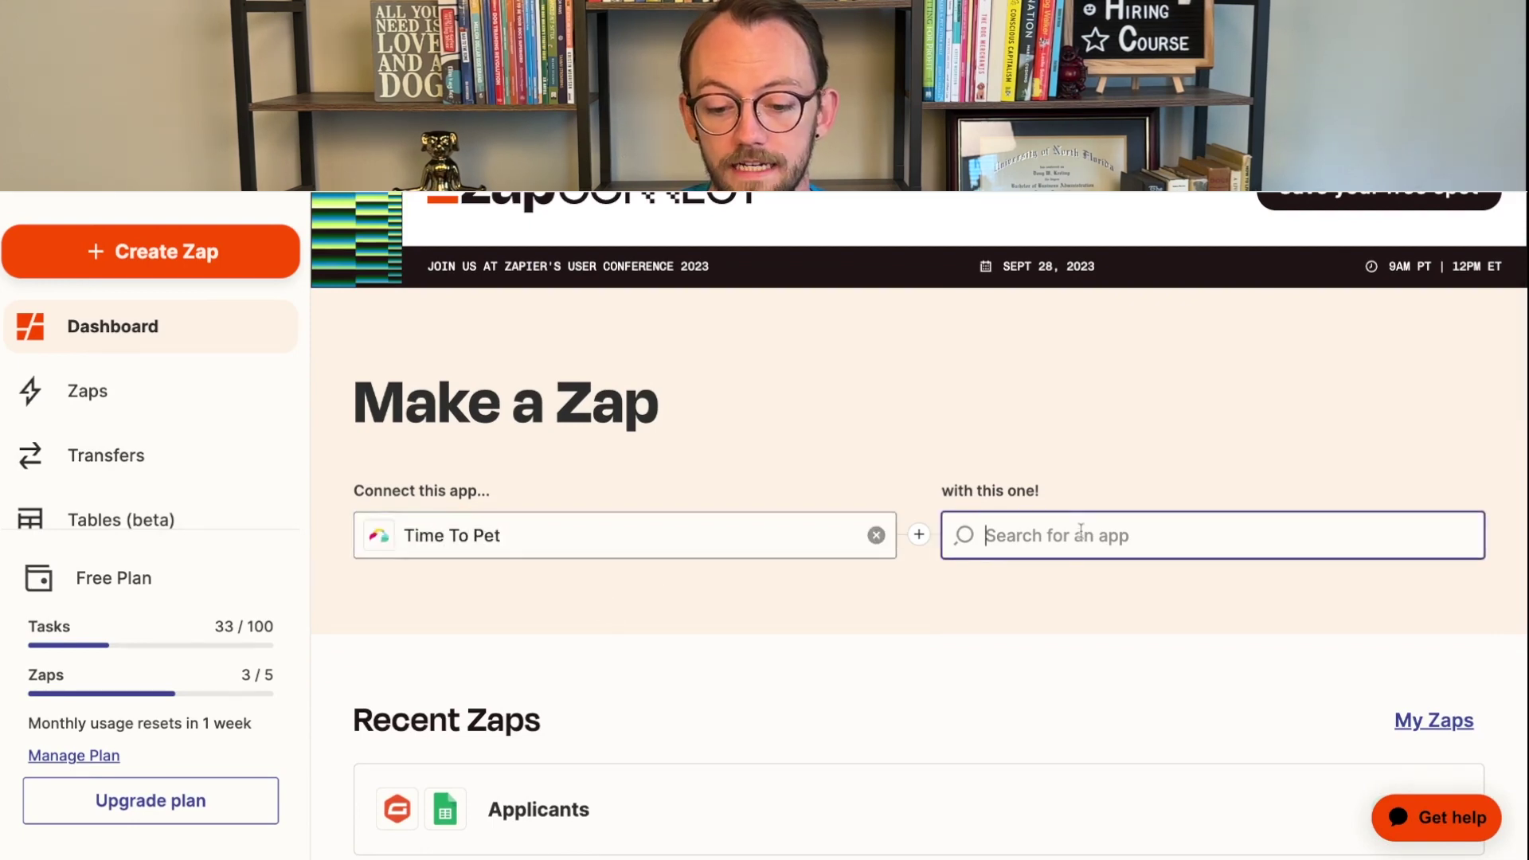
pyautogui.write('sheet')
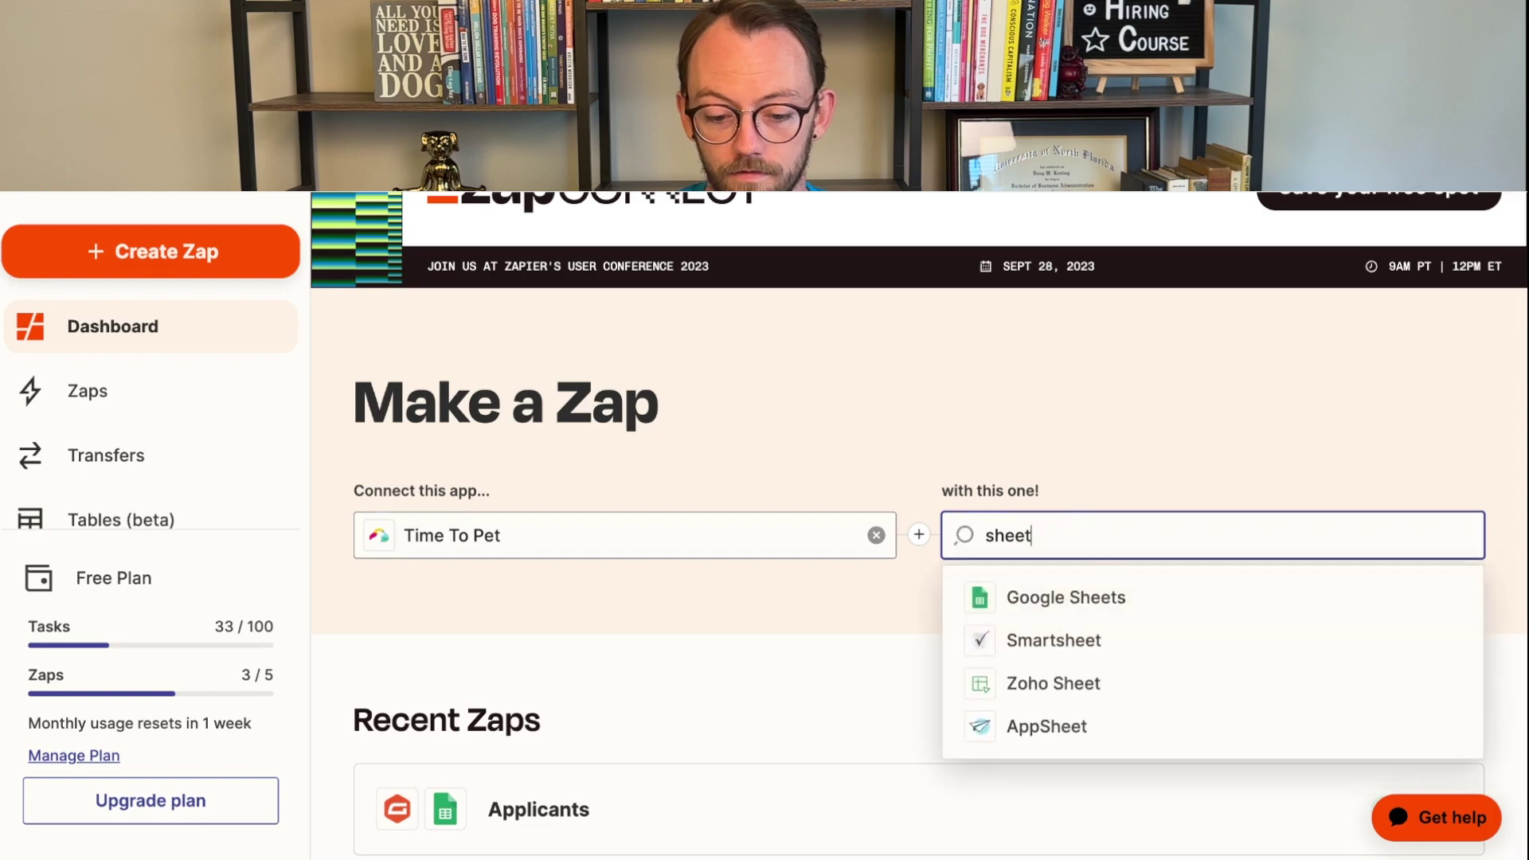
pyautogui.click(1028, 599)
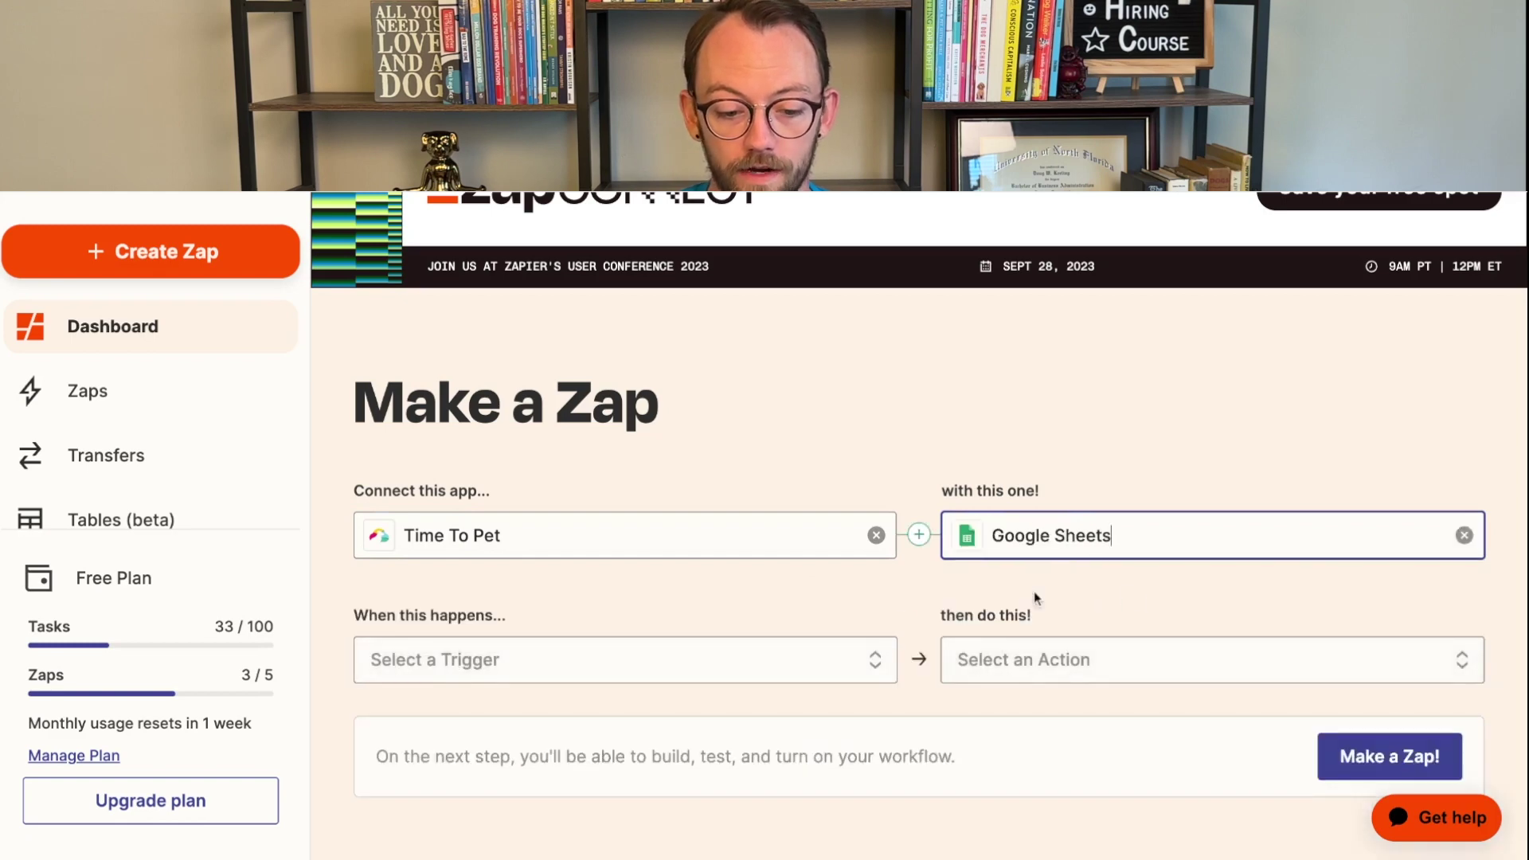
# Choose Client Created or Updated as the trigger and Create Spreadsheet Row as the action.
pyautogui.scroll(-1, 877, 625)
pyautogui.click(692, 622)
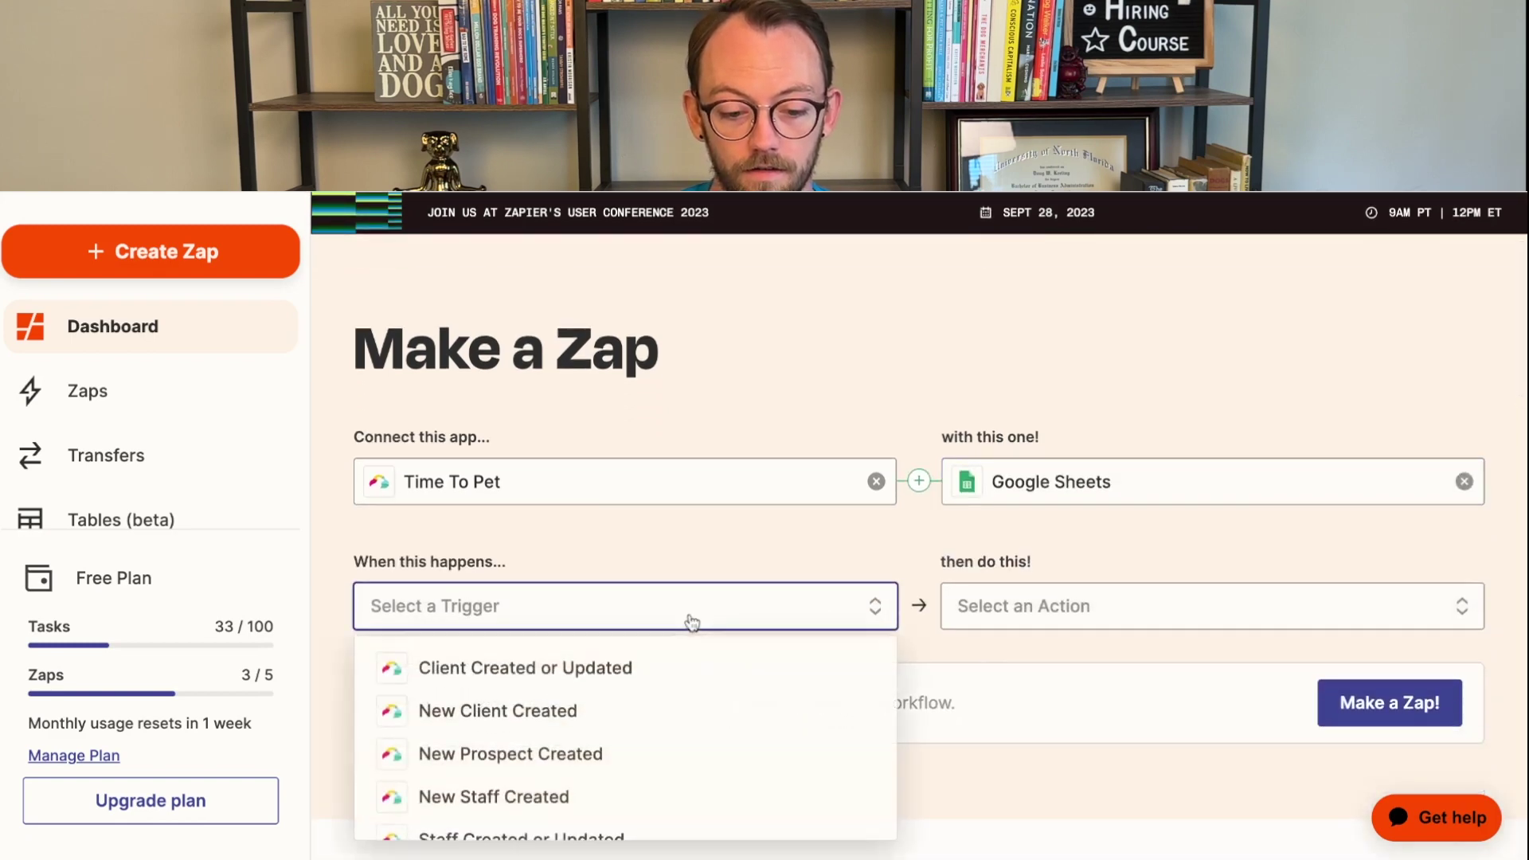
pyautogui.scroll(-2, 811, 545)
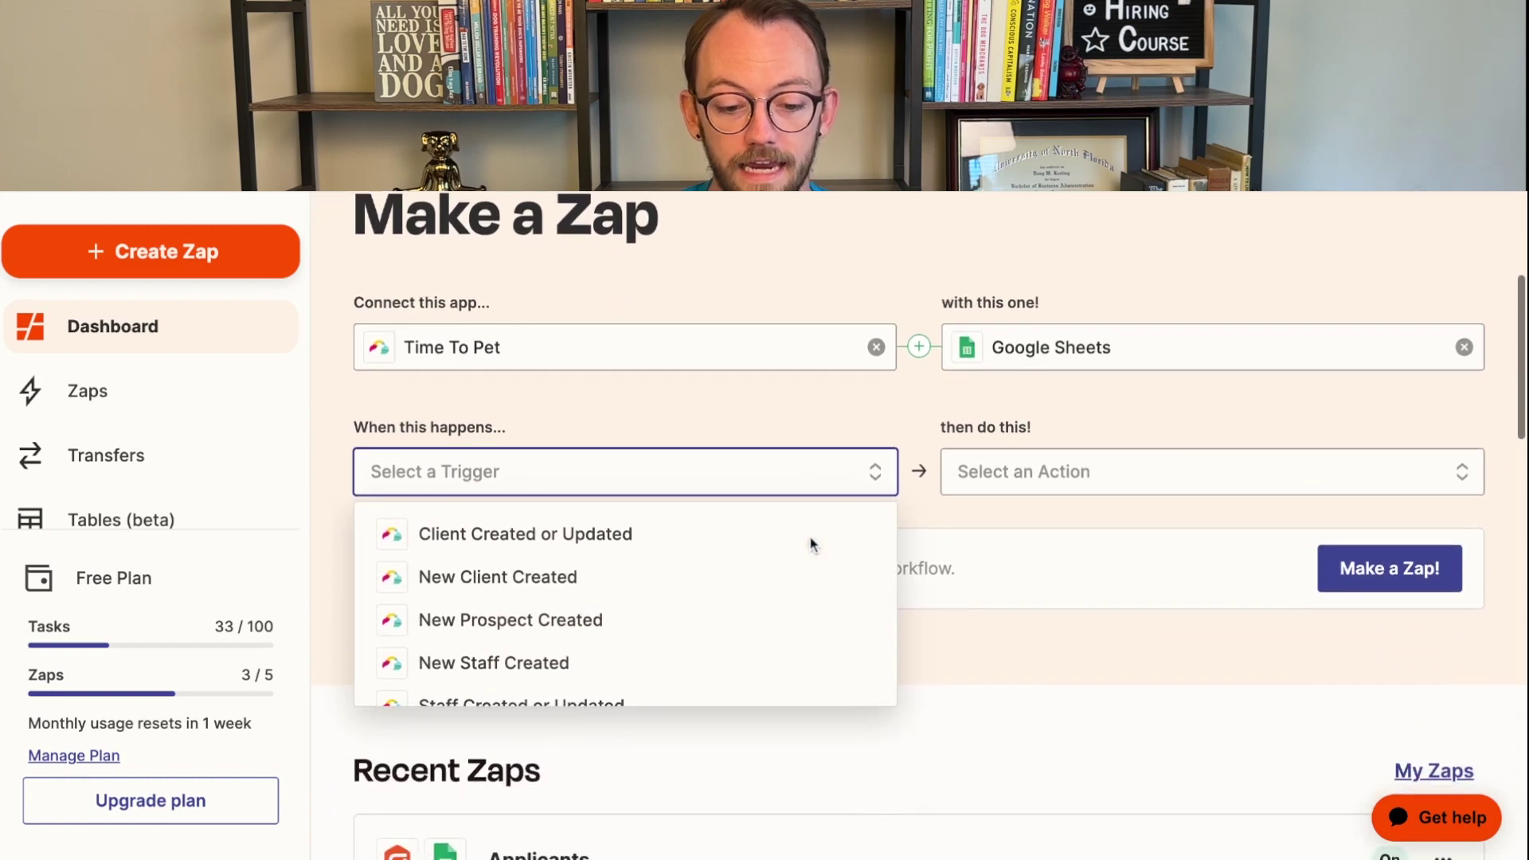
pyautogui.click(673, 551)
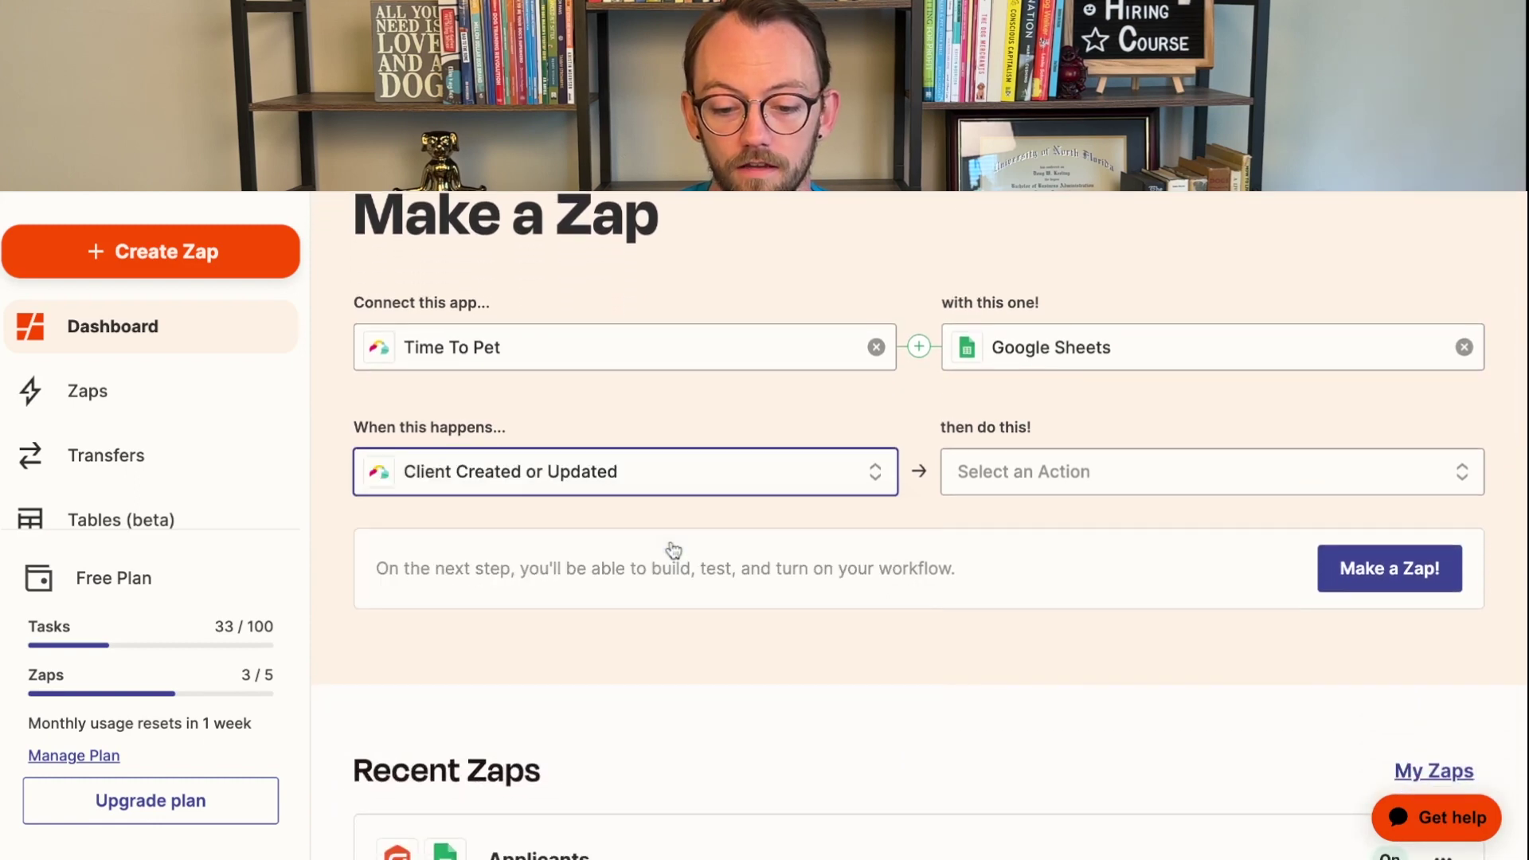
pyautogui.click(1016, 488)
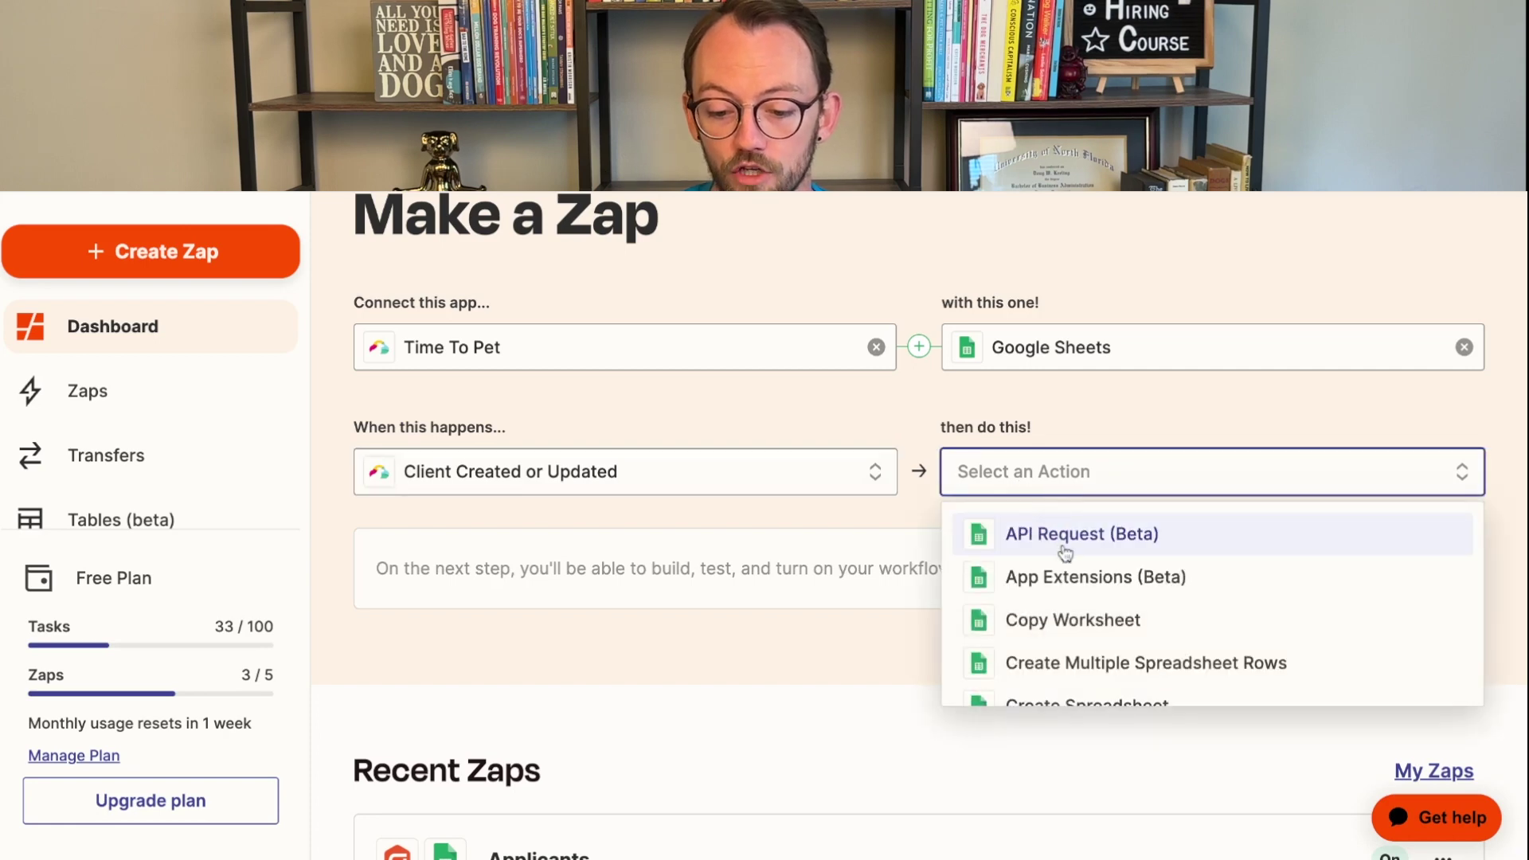
pyautogui.scroll(-3, 1064, 549)
pyautogui.scroll(-1, 1066, 551)
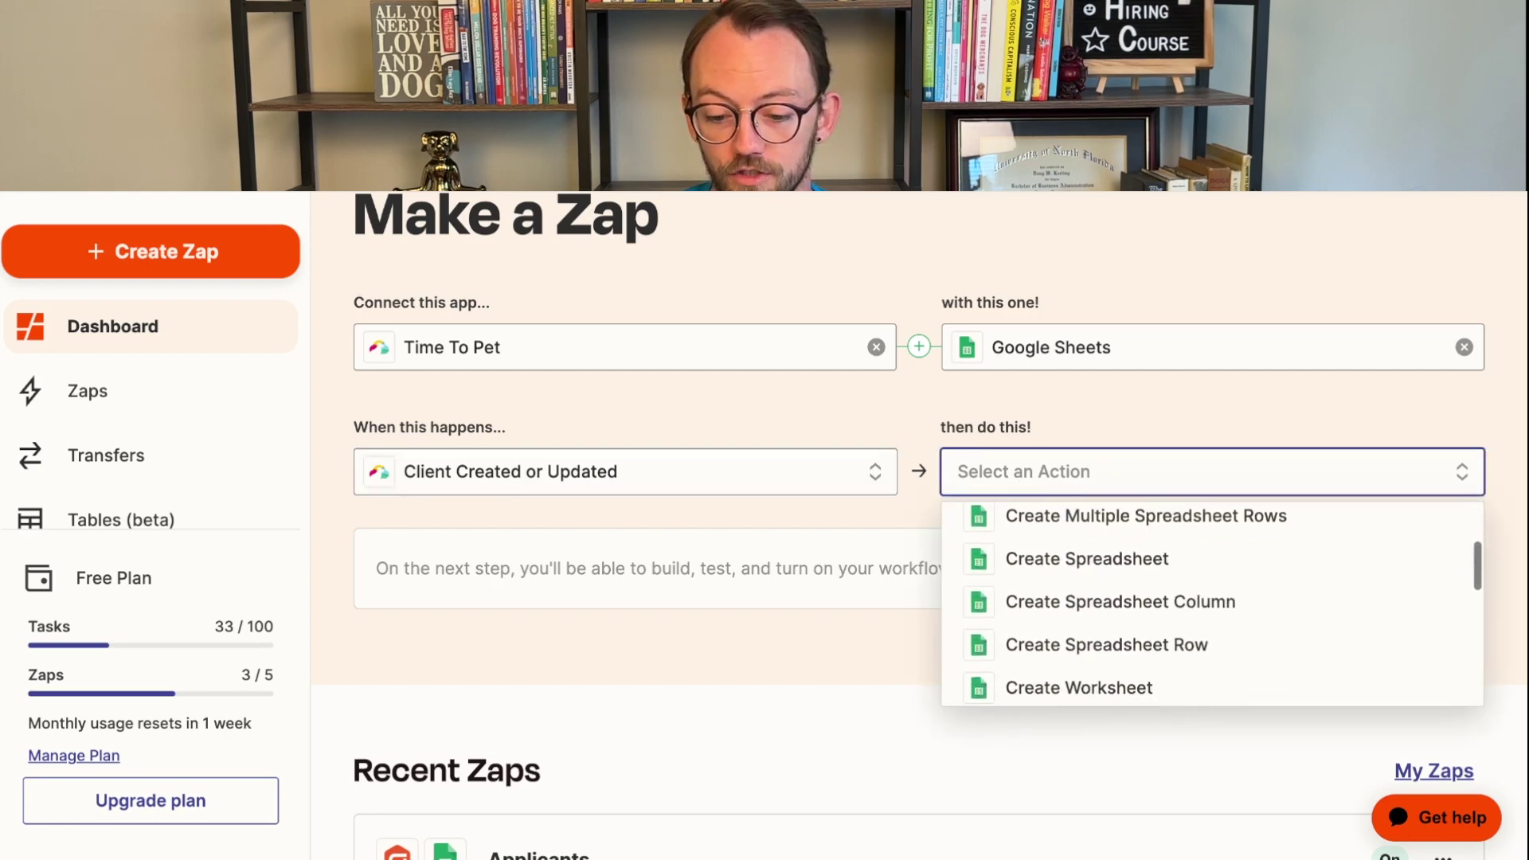
pyautogui.click(1065, 640)
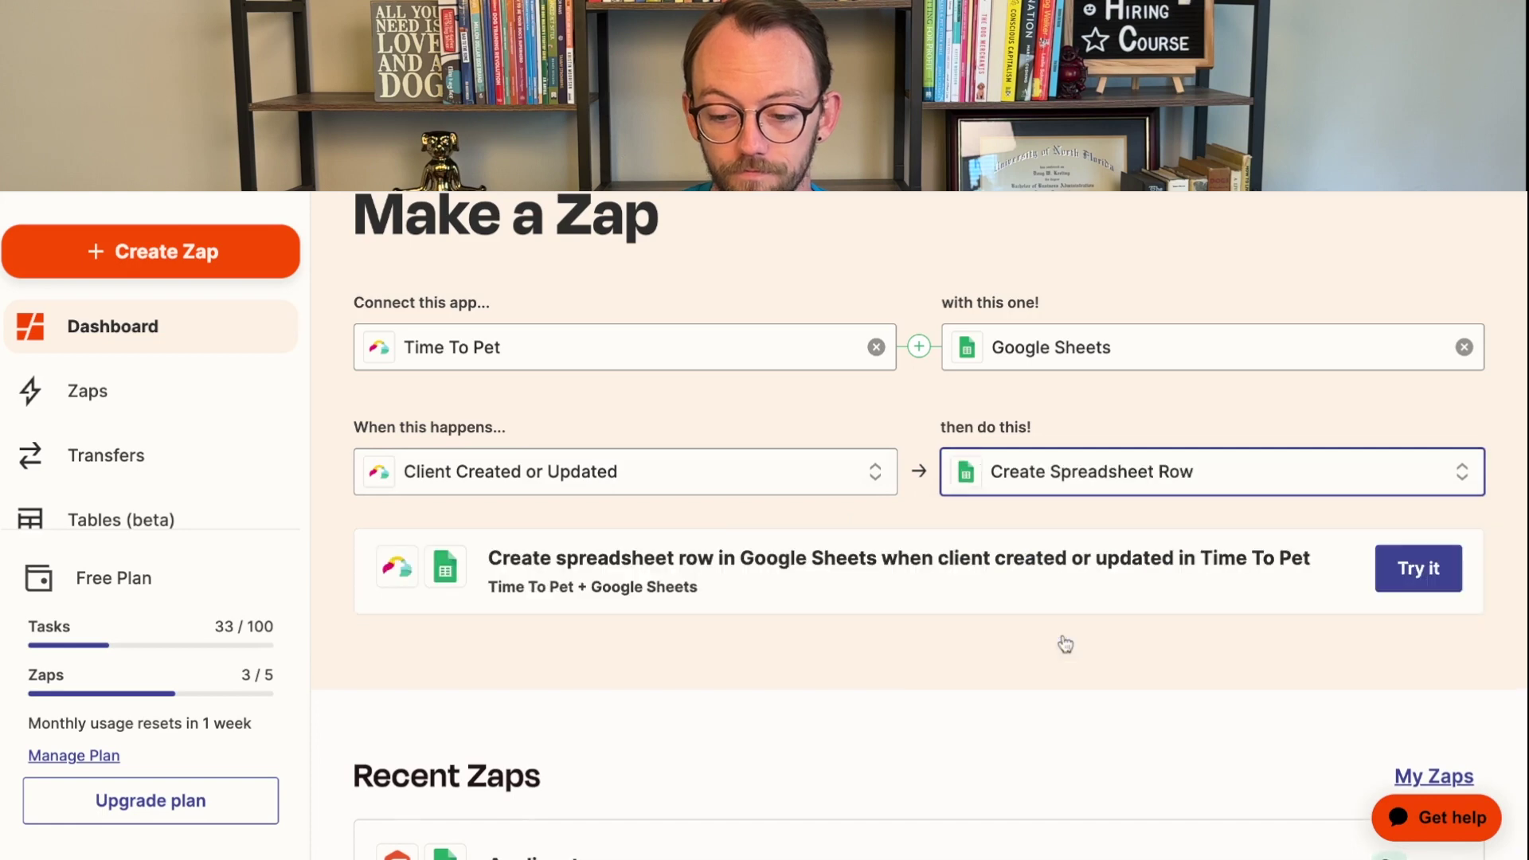
# Open the Zap in the editor, sign in to Time To Pet, and continue to testing.
pyautogui.click(1411, 586)
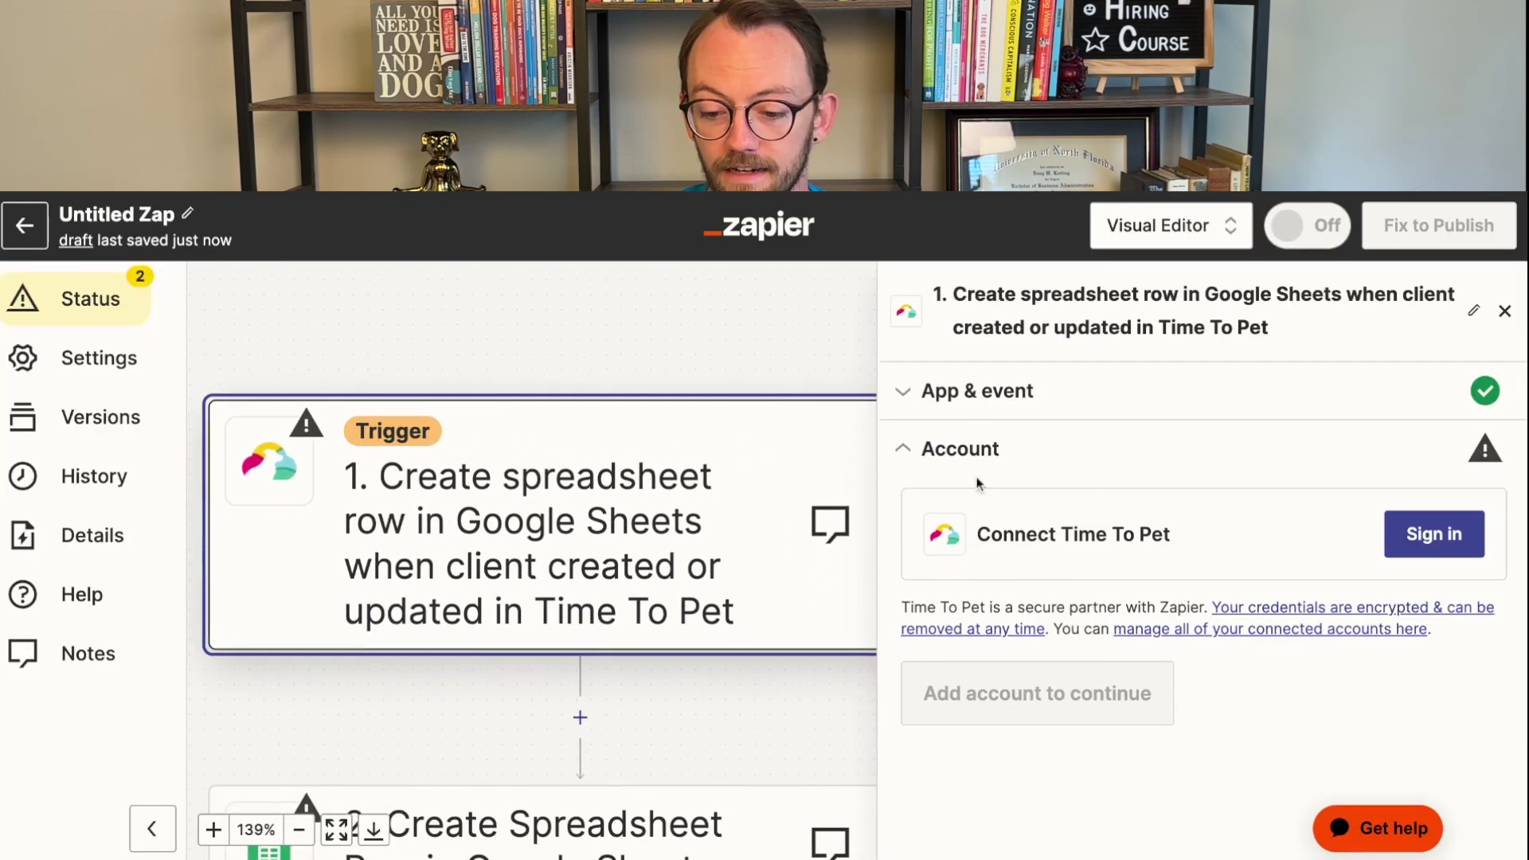
pyautogui.click(1446, 536)
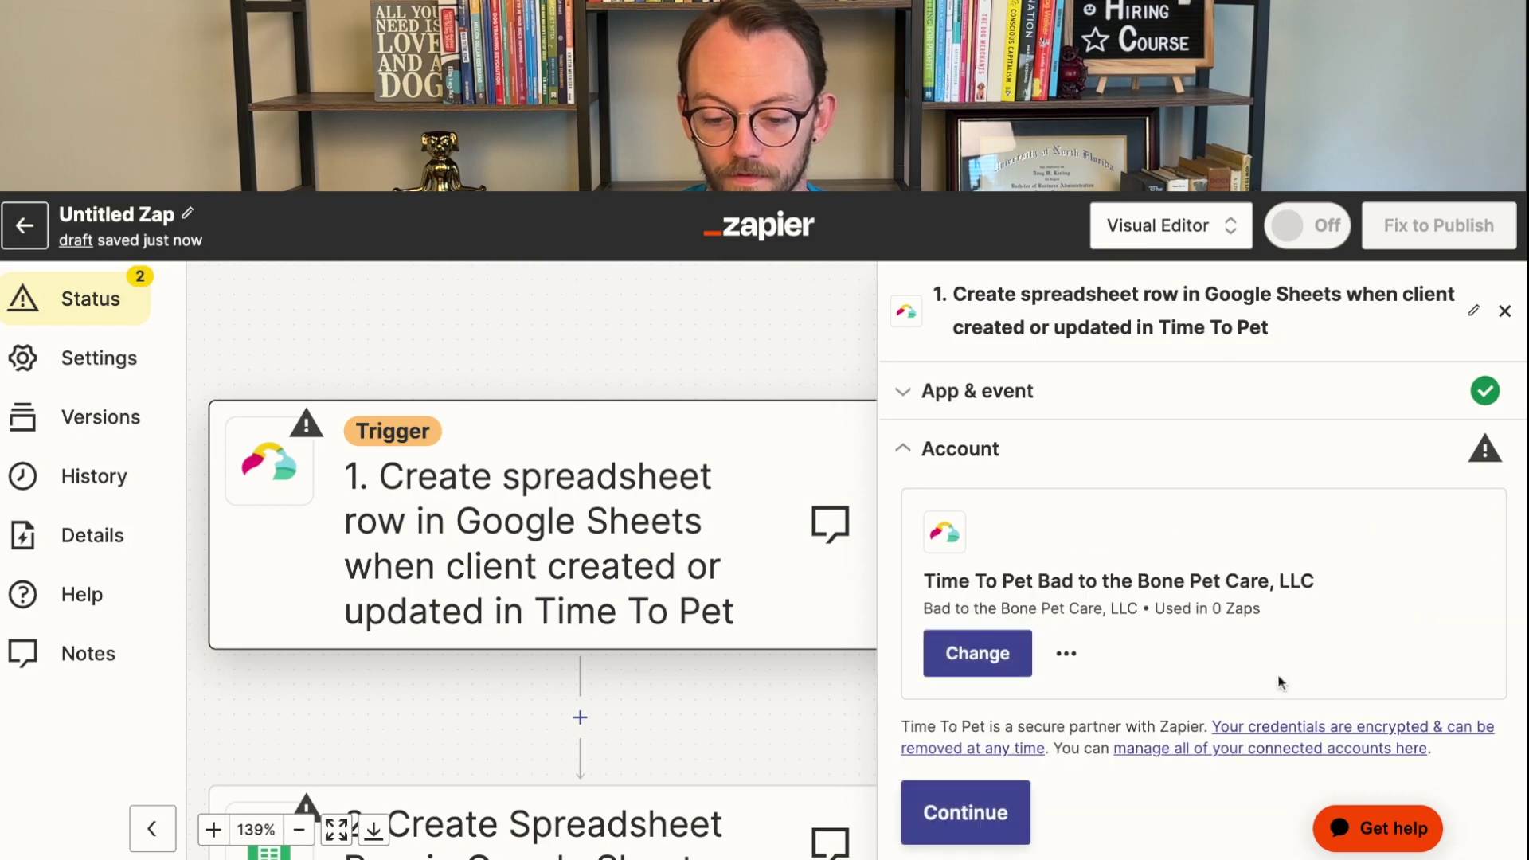
pyautogui.scroll(-1, 1281, 681)
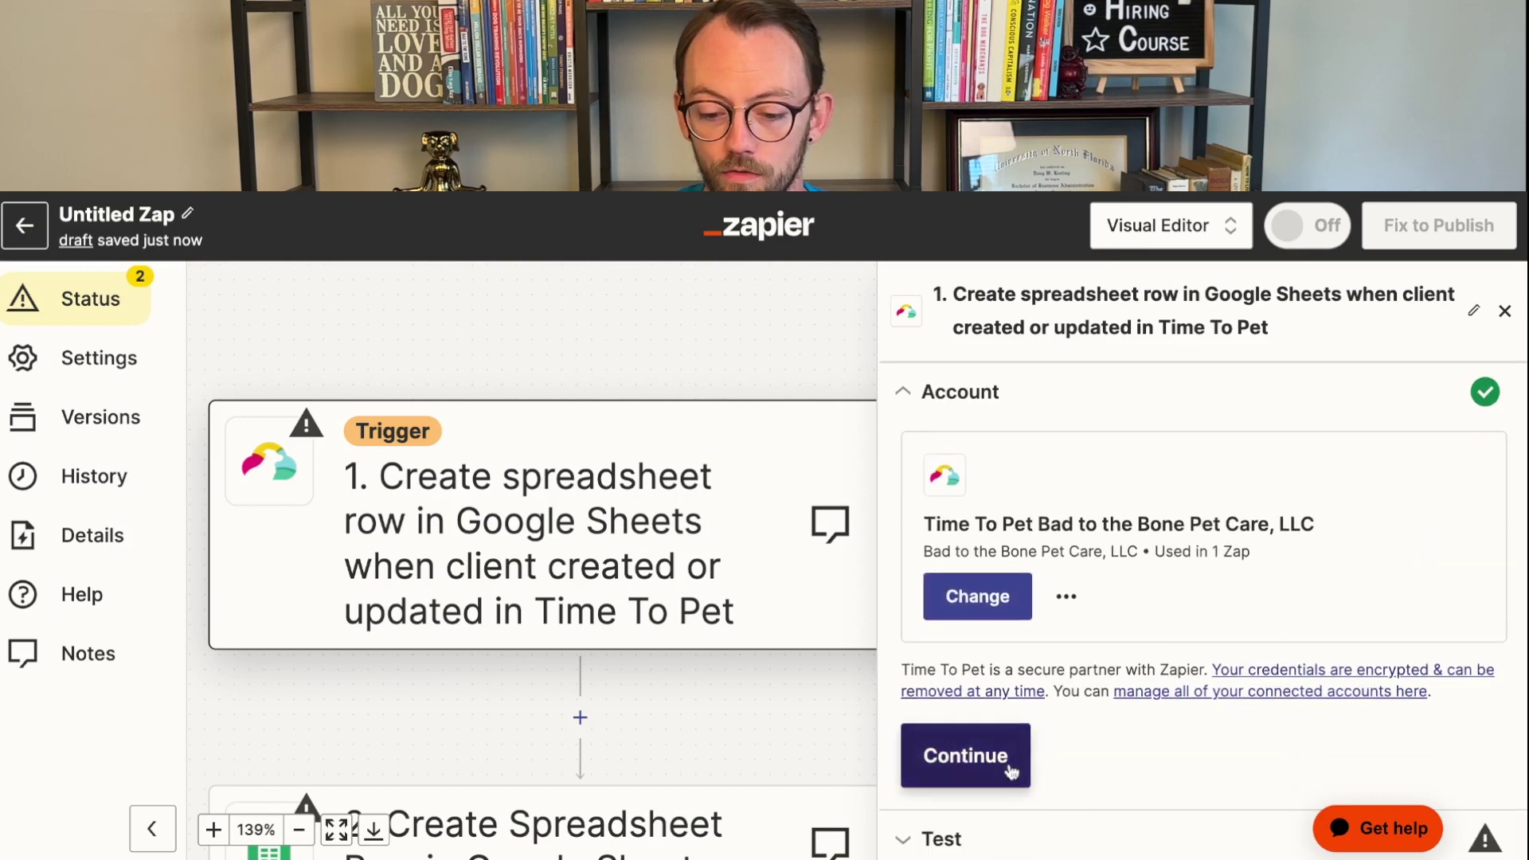
pyautogui.click(966, 755)
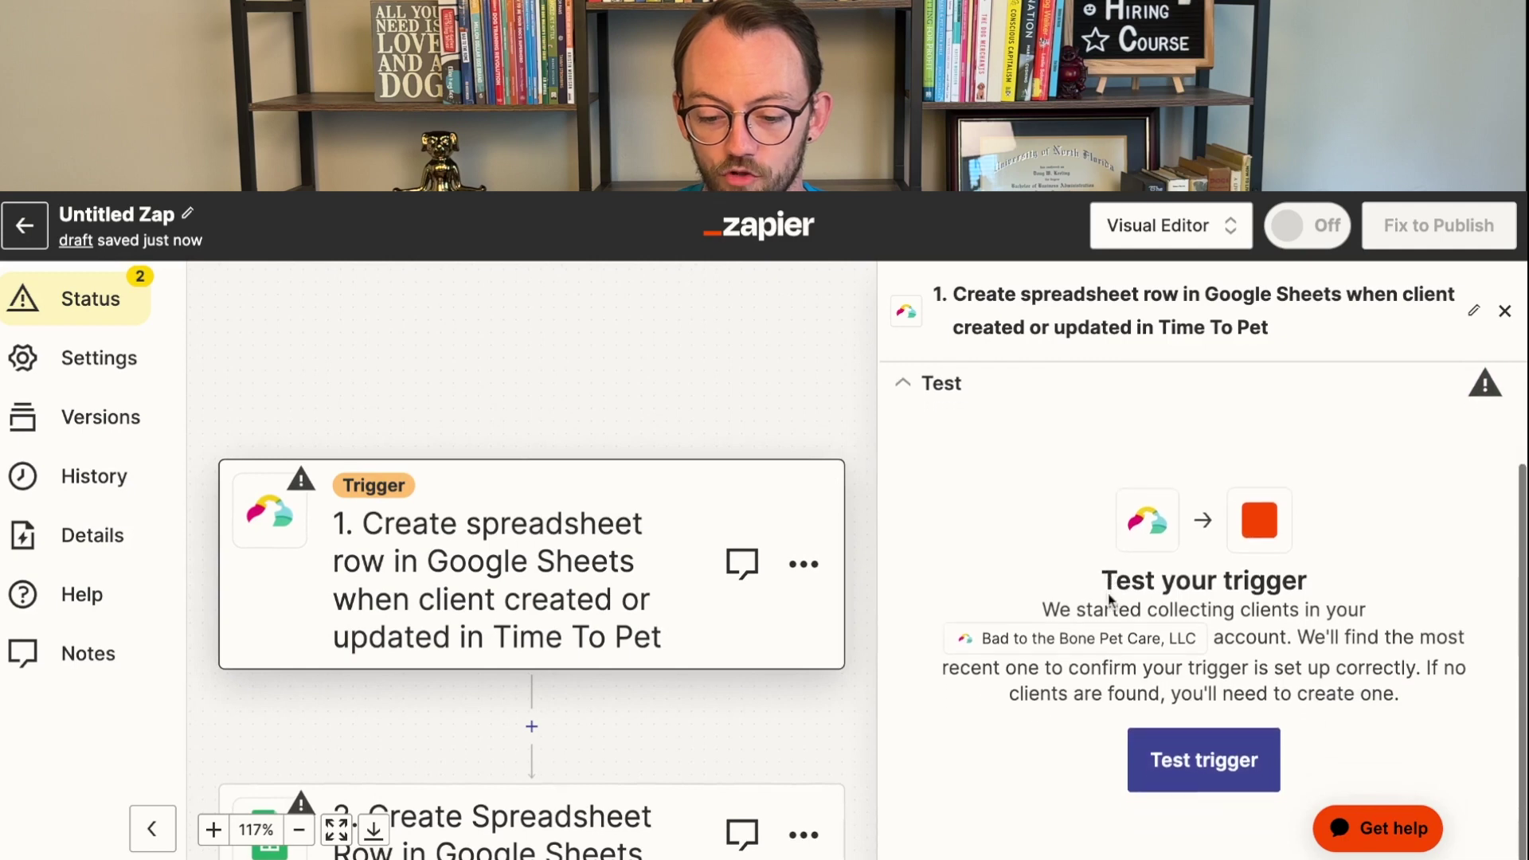
# Test the trigger, review sample clients A, B and C, and continue with Client C.
pyautogui.click(1203, 743)
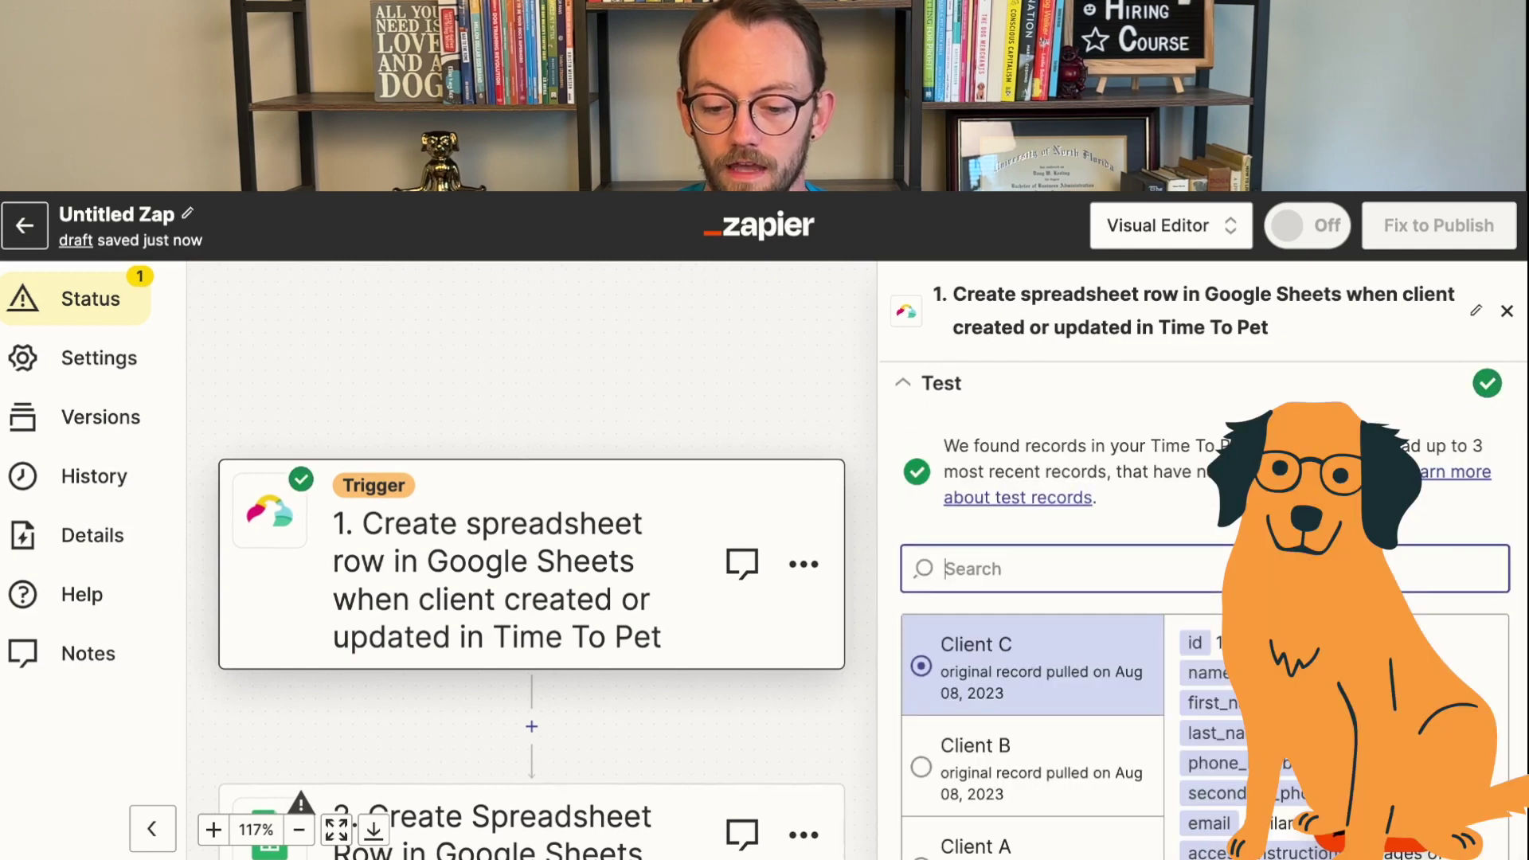
pyautogui.scroll(-2, 1203, 605)
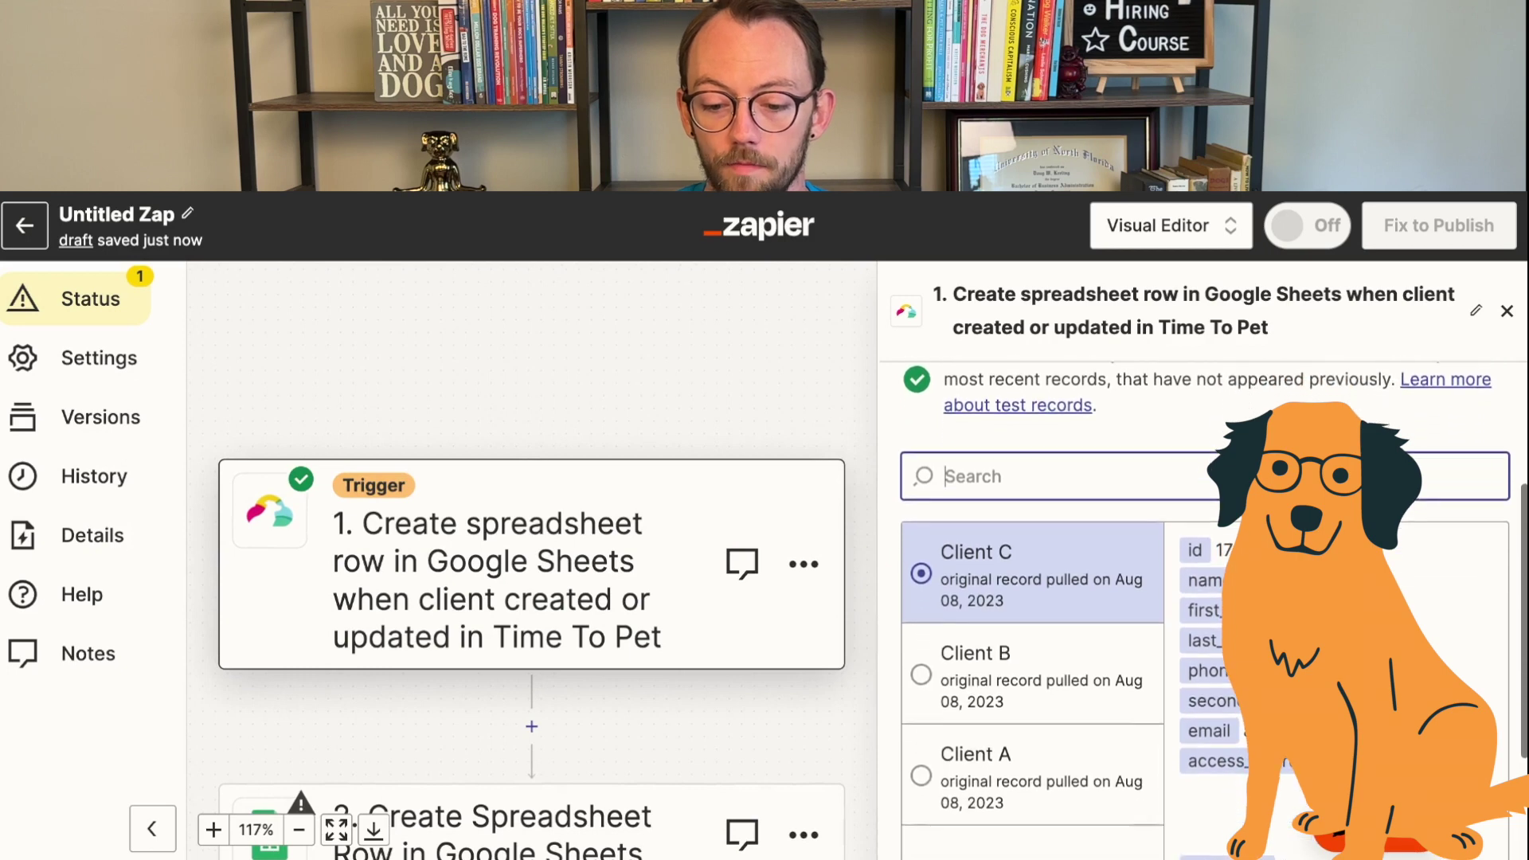
pyautogui.scroll(-1, 1203, 605)
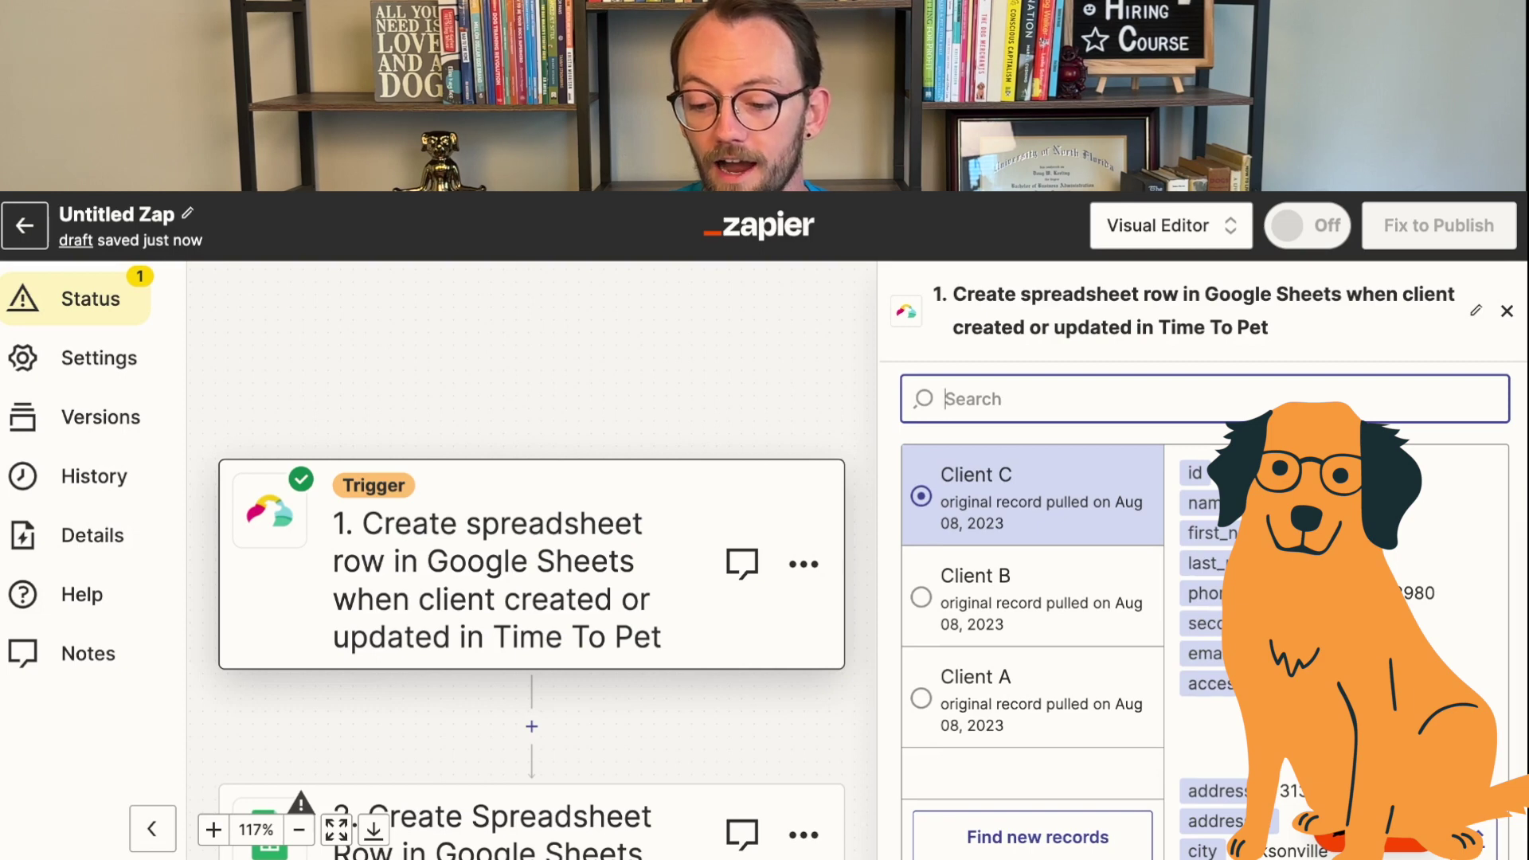
pyautogui.scroll(-2, 1338, 637)
pyautogui.scroll(2, 1338, 637)
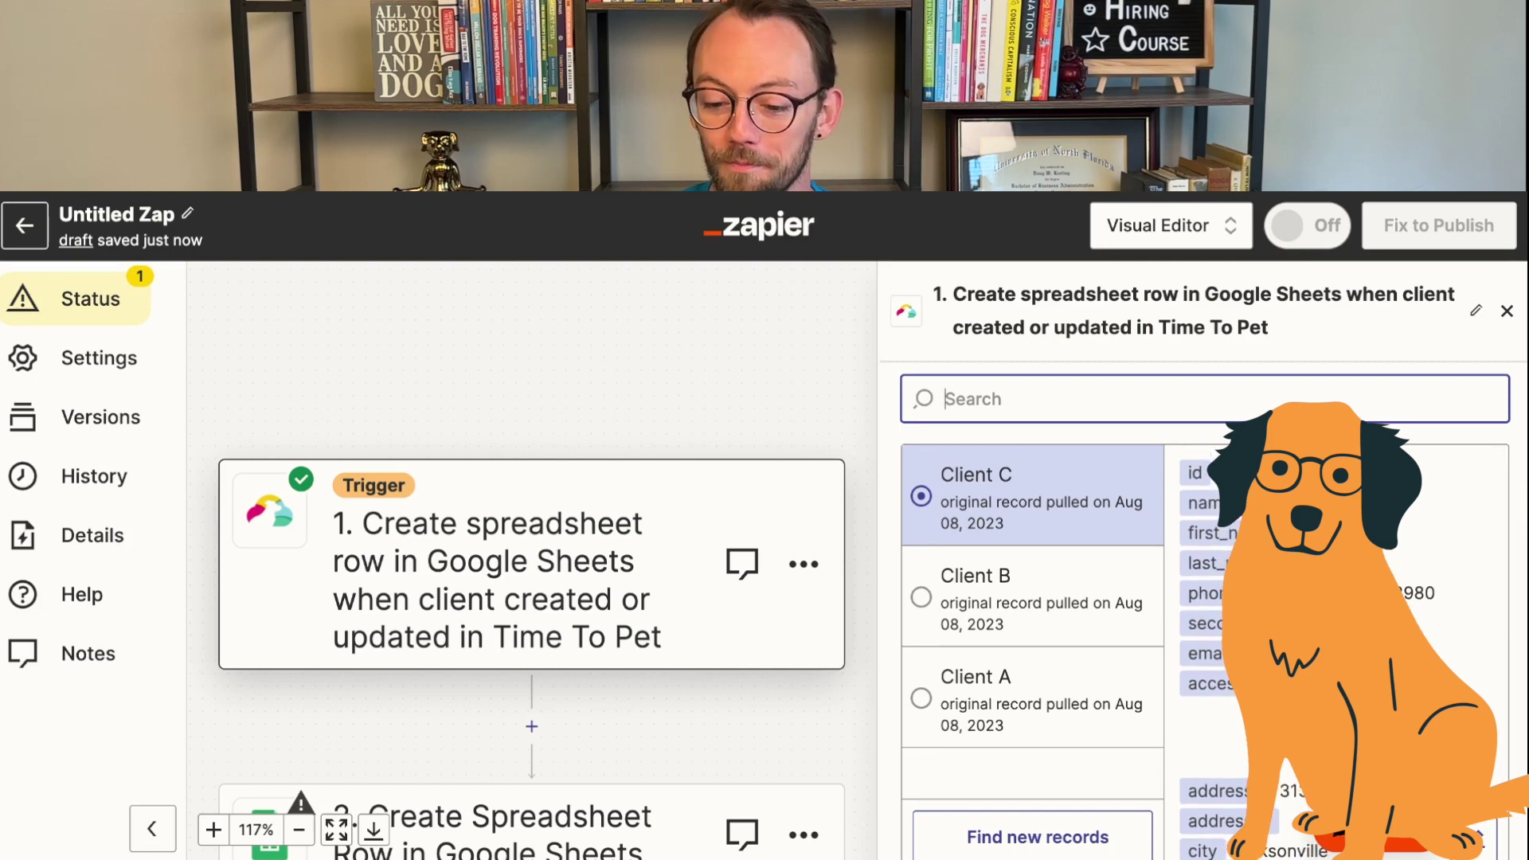
pyautogui.scroll(-1, 1338, 637)
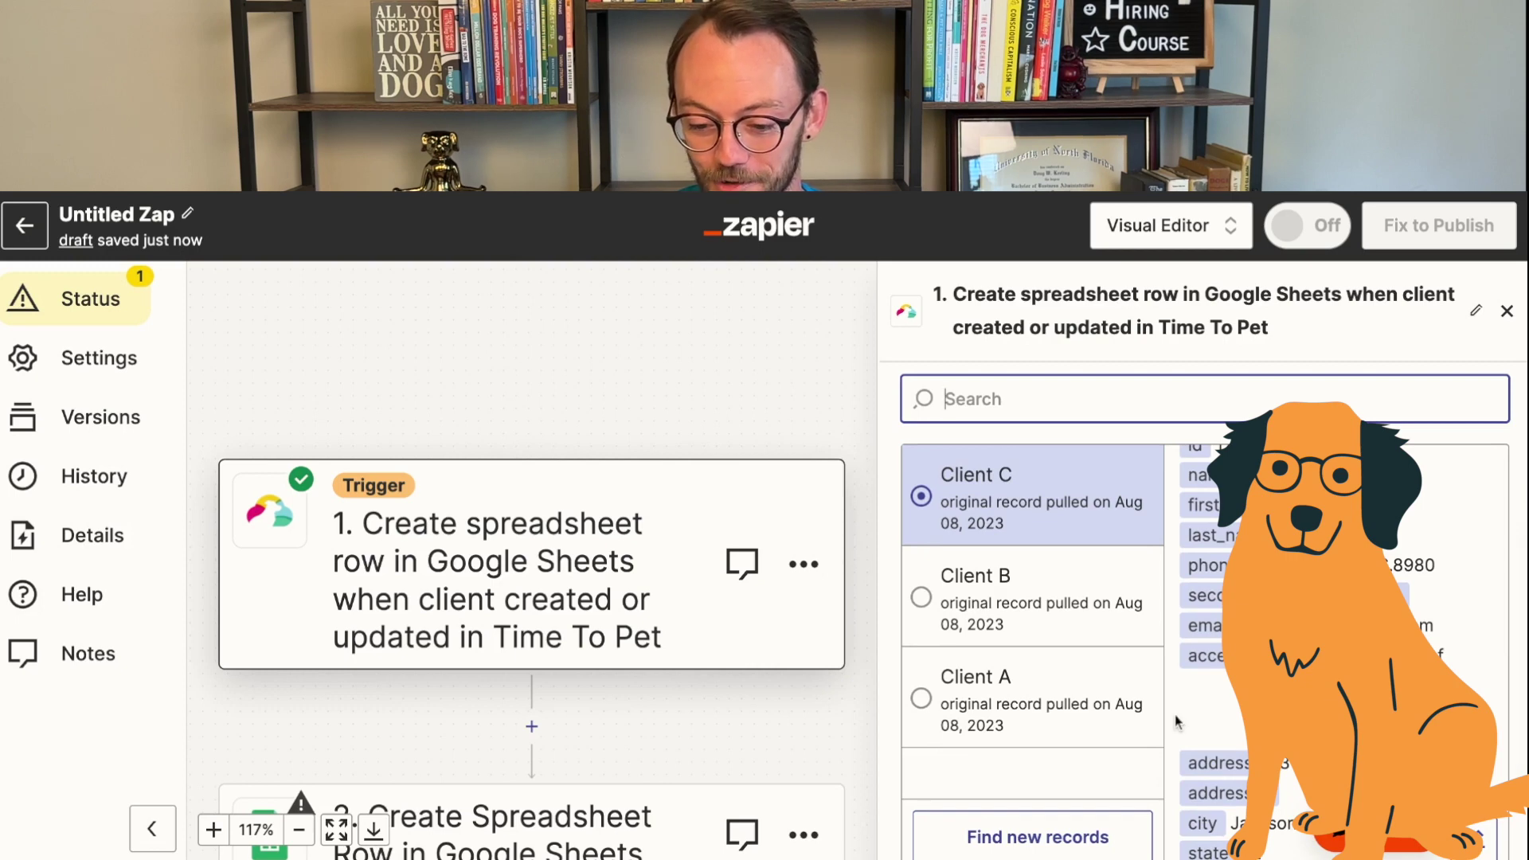
pyautogui.scroll(2, 1174, 714)
pyautogui.scroll(-1, 1061, 773)
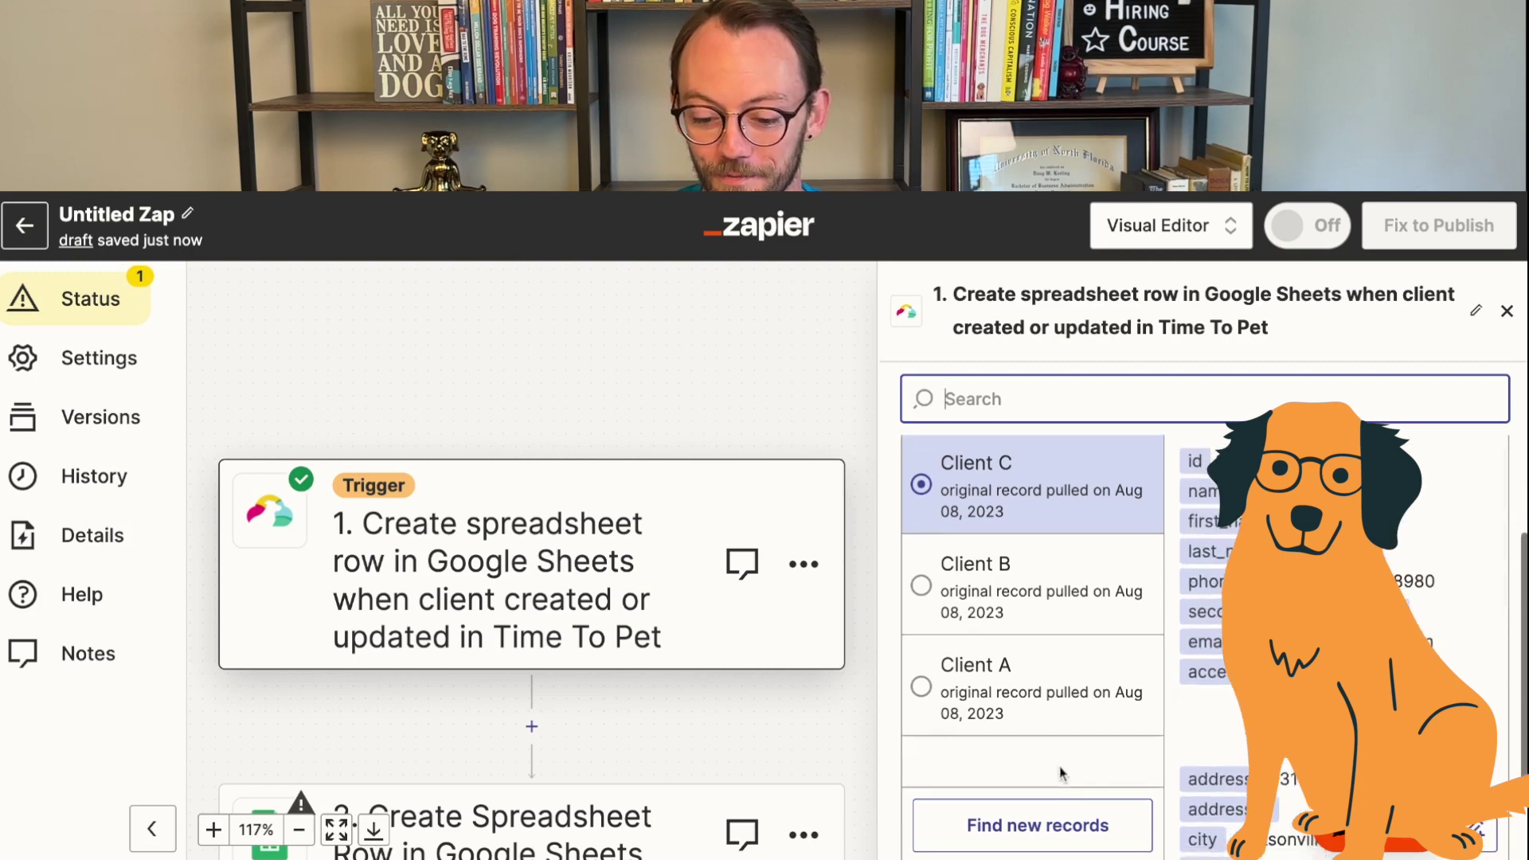
pyautogui.scroll(-3, 1060, 773)
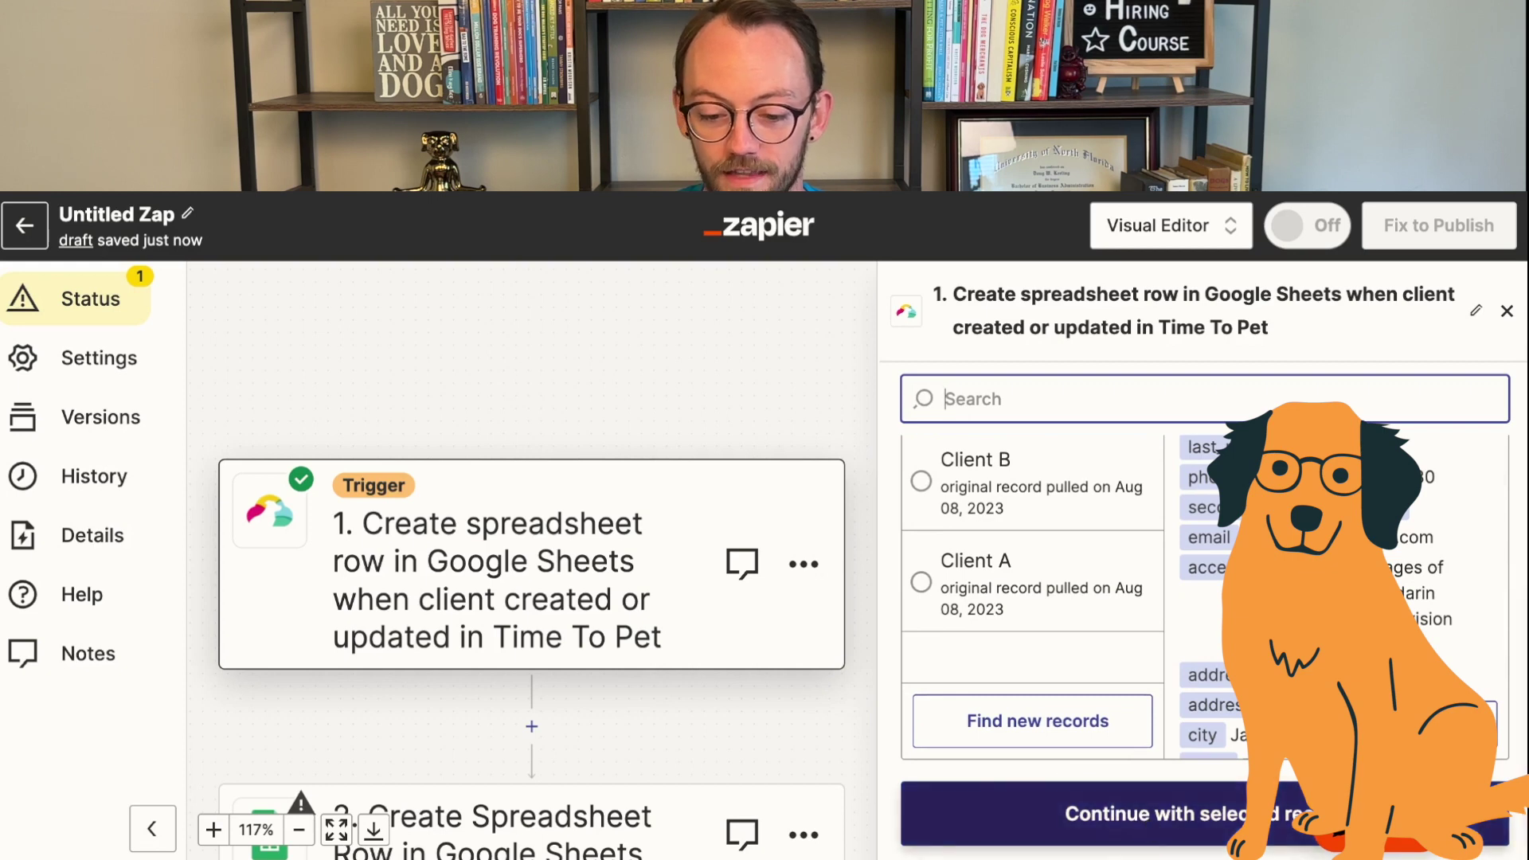
pyautogui.click(1274, 814)
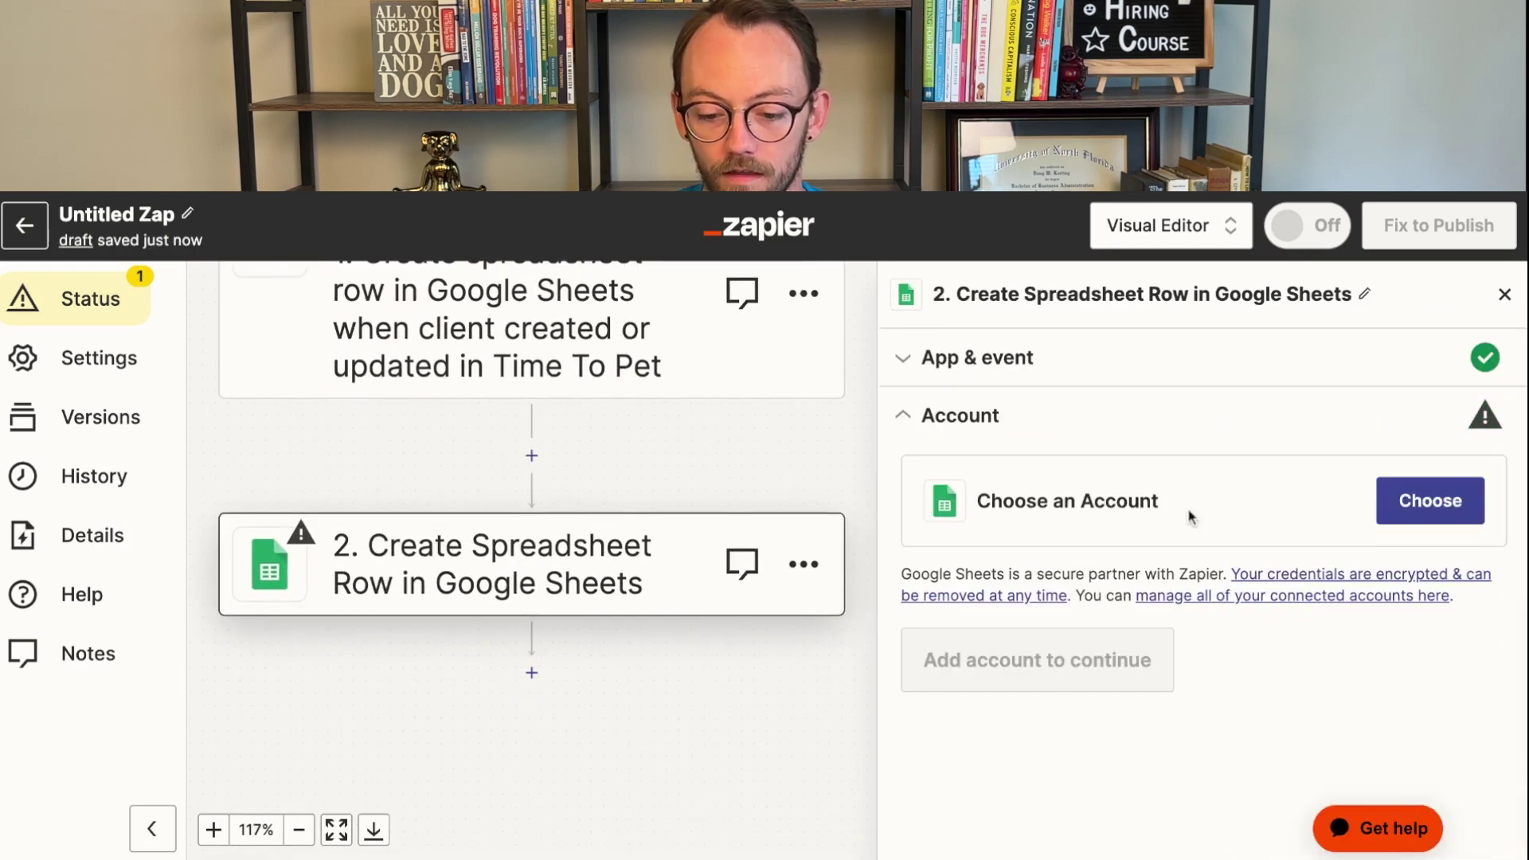
# Keep the current Google Sheets account and continue to the action settings.
pyautogui.scroll(-1, 1171, 502)
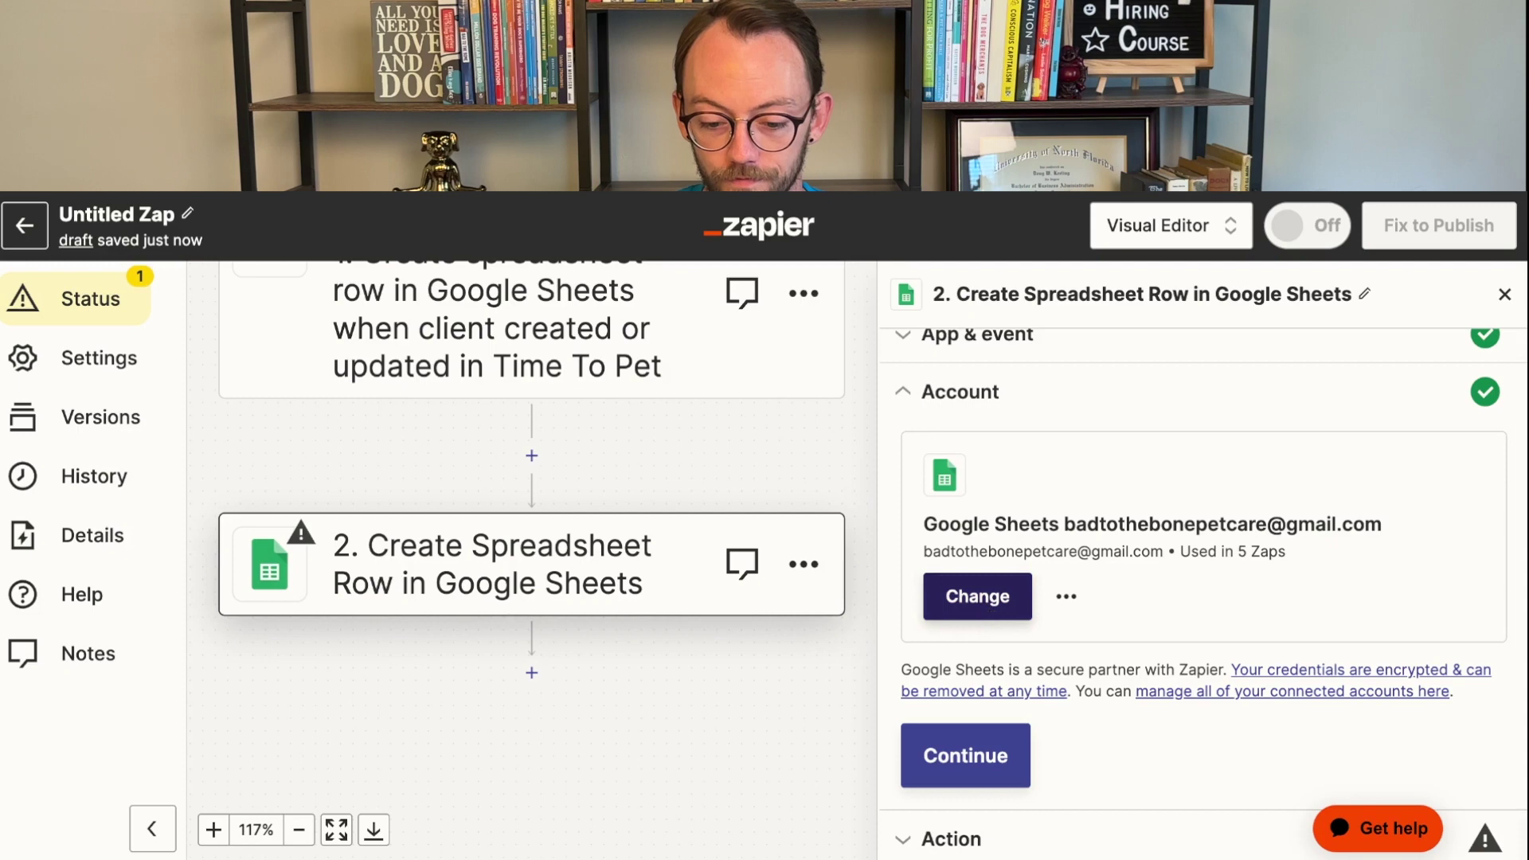
pyautogui.click(977, 596)
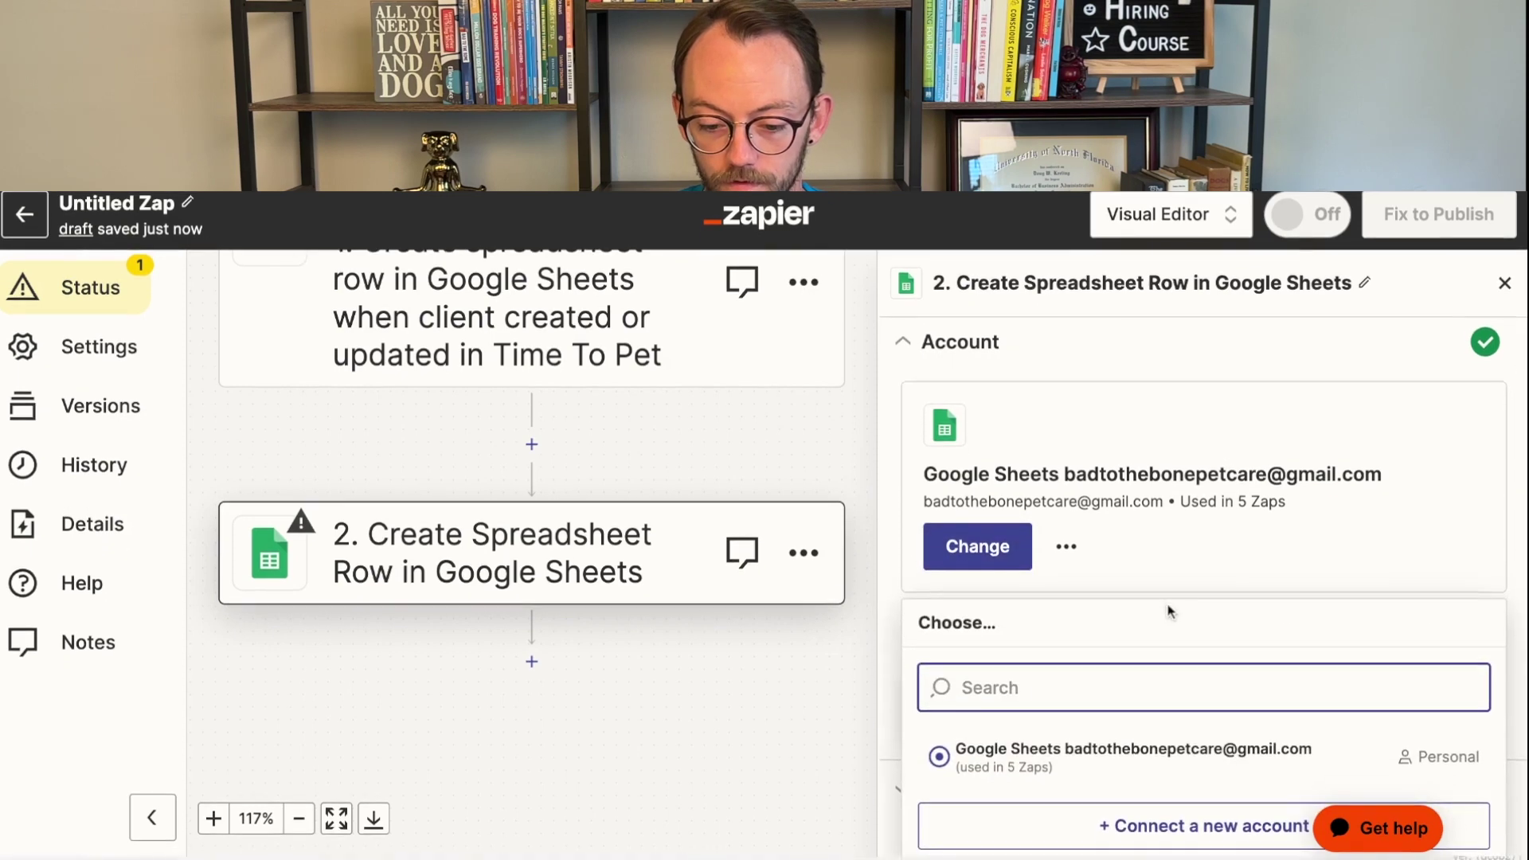
pyautogui.click(1116, 585)
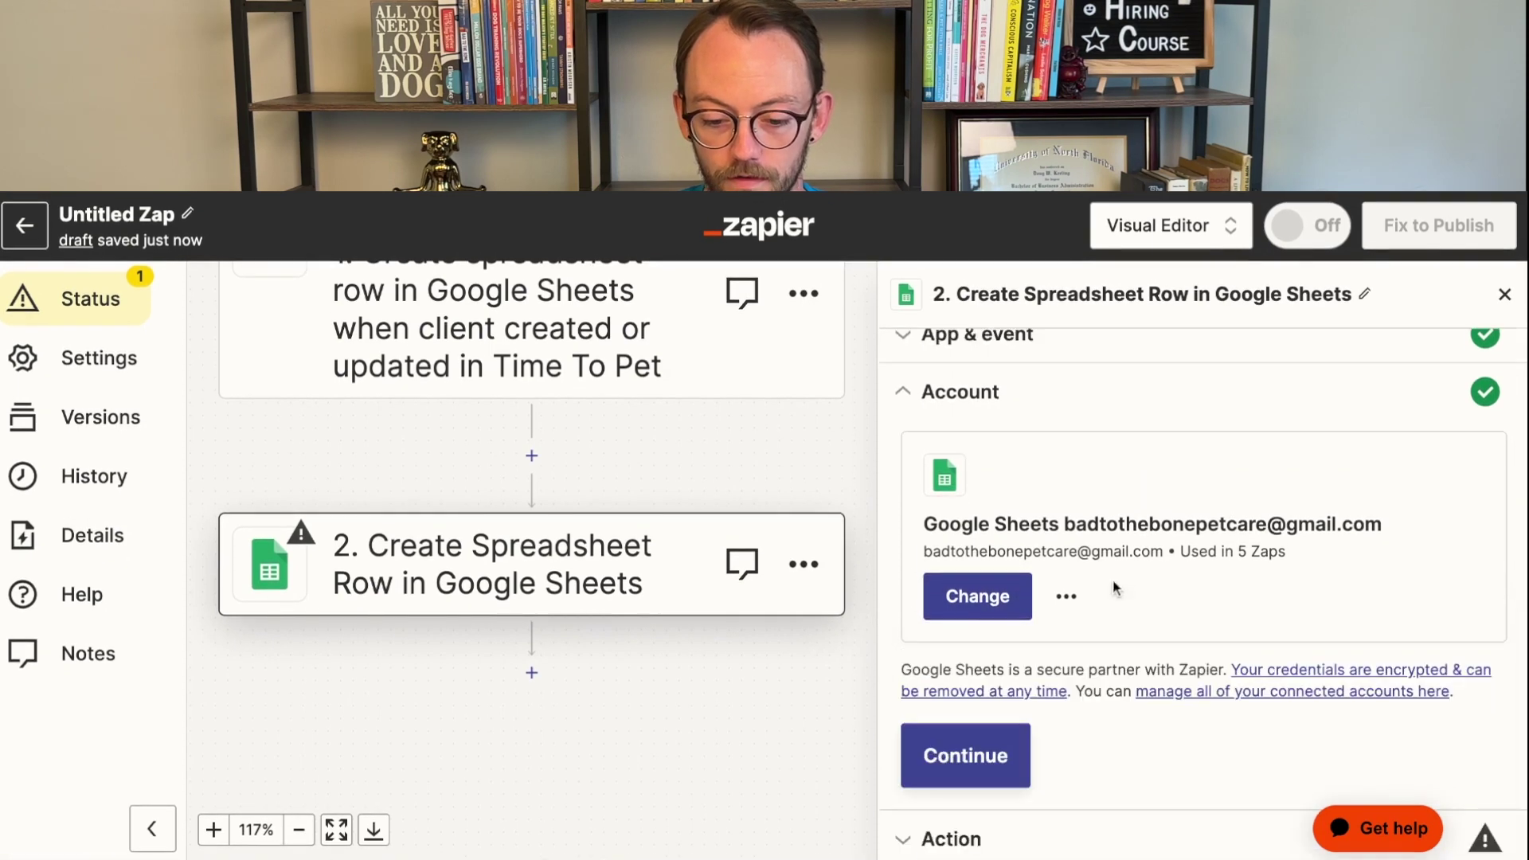
pyautogui.click(983, 765)
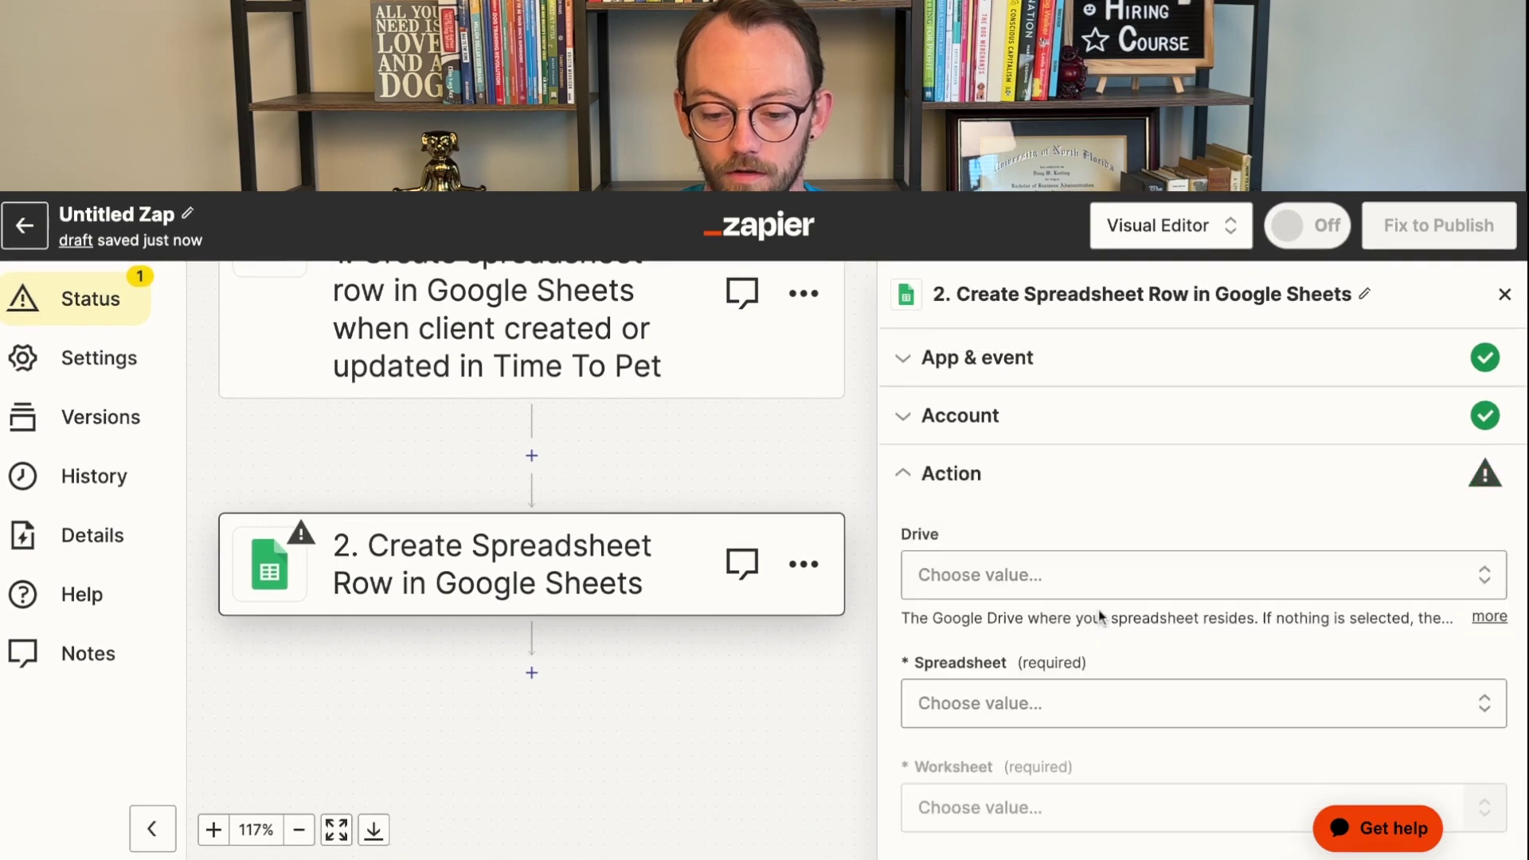
# Set Drive to My Google Drive, Spreadsheet to Client Credits, and Worksheet to Credits.
pyautogui.scroll(-2, 1078, 536)
pyautogui.click(1048, 497)
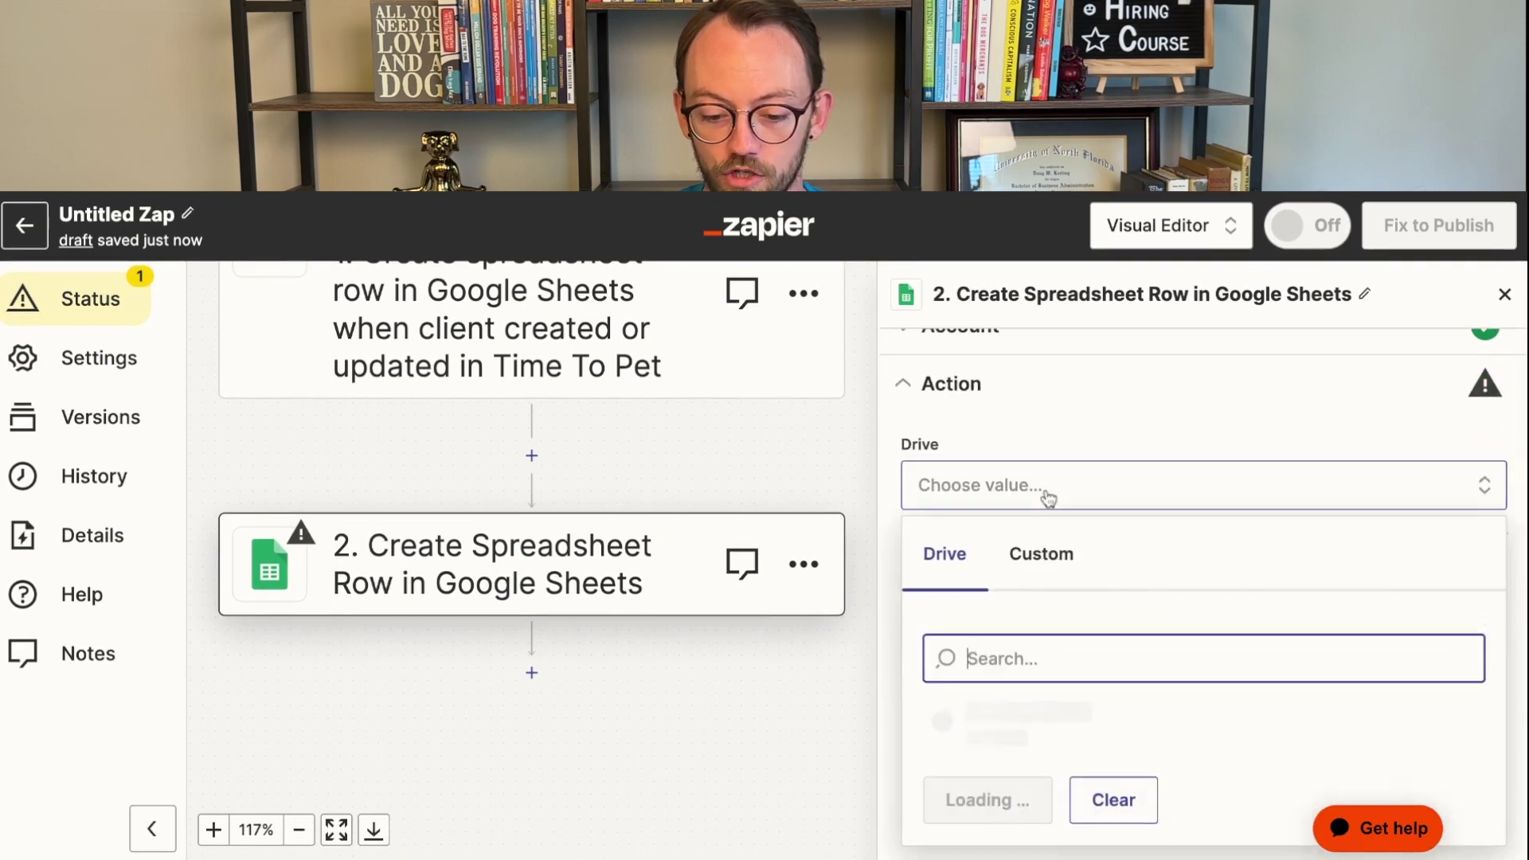
pyautogui.click(1011, 717)
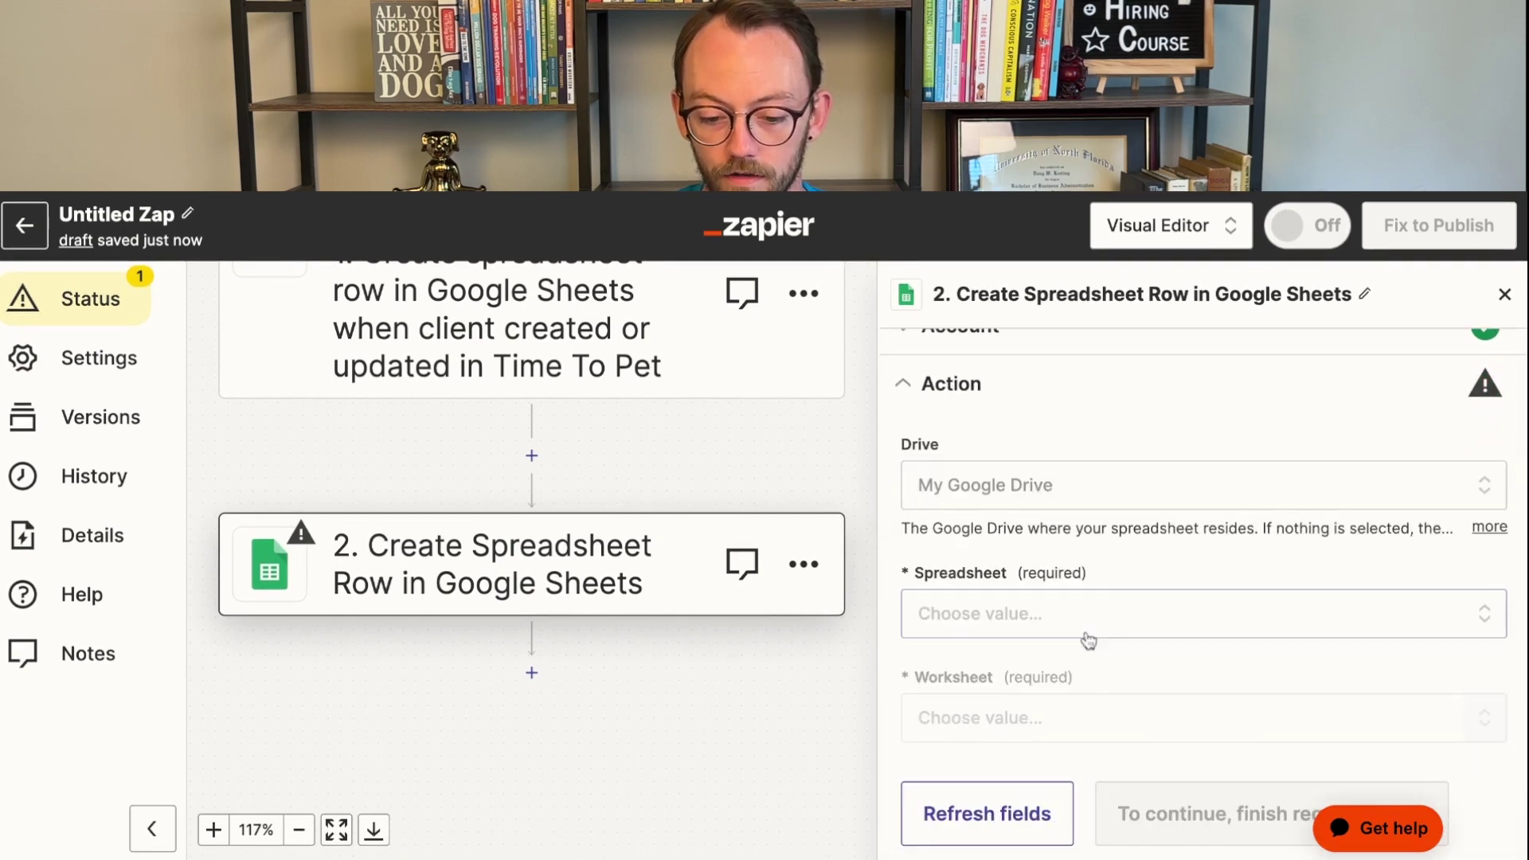
pyautogui.click(1051, 633)
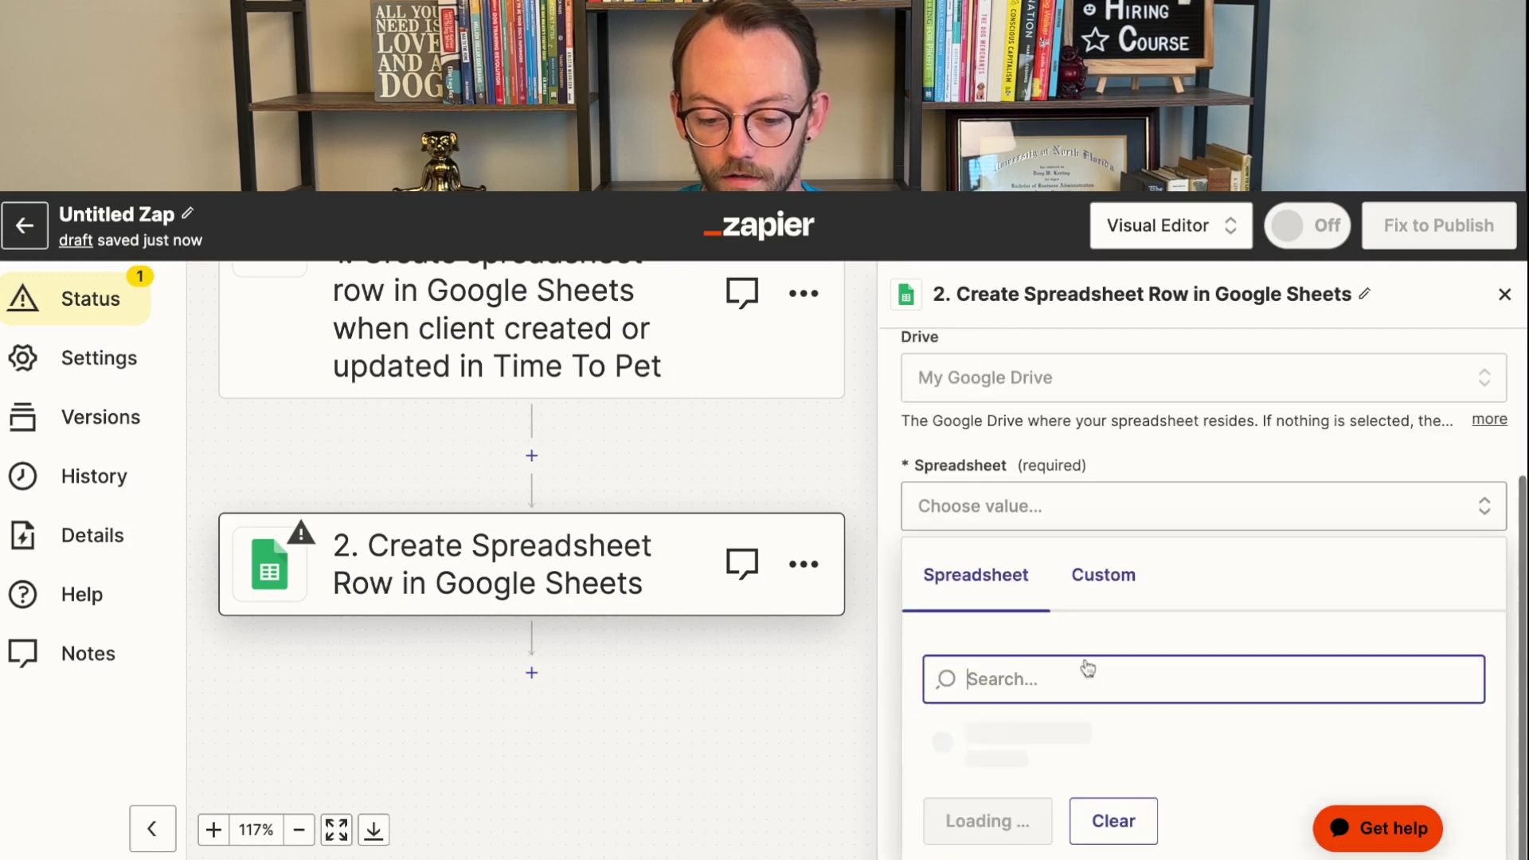
pyautogui.scroll(-3, 1066, 607)
pyautogui.click(1042, 693)
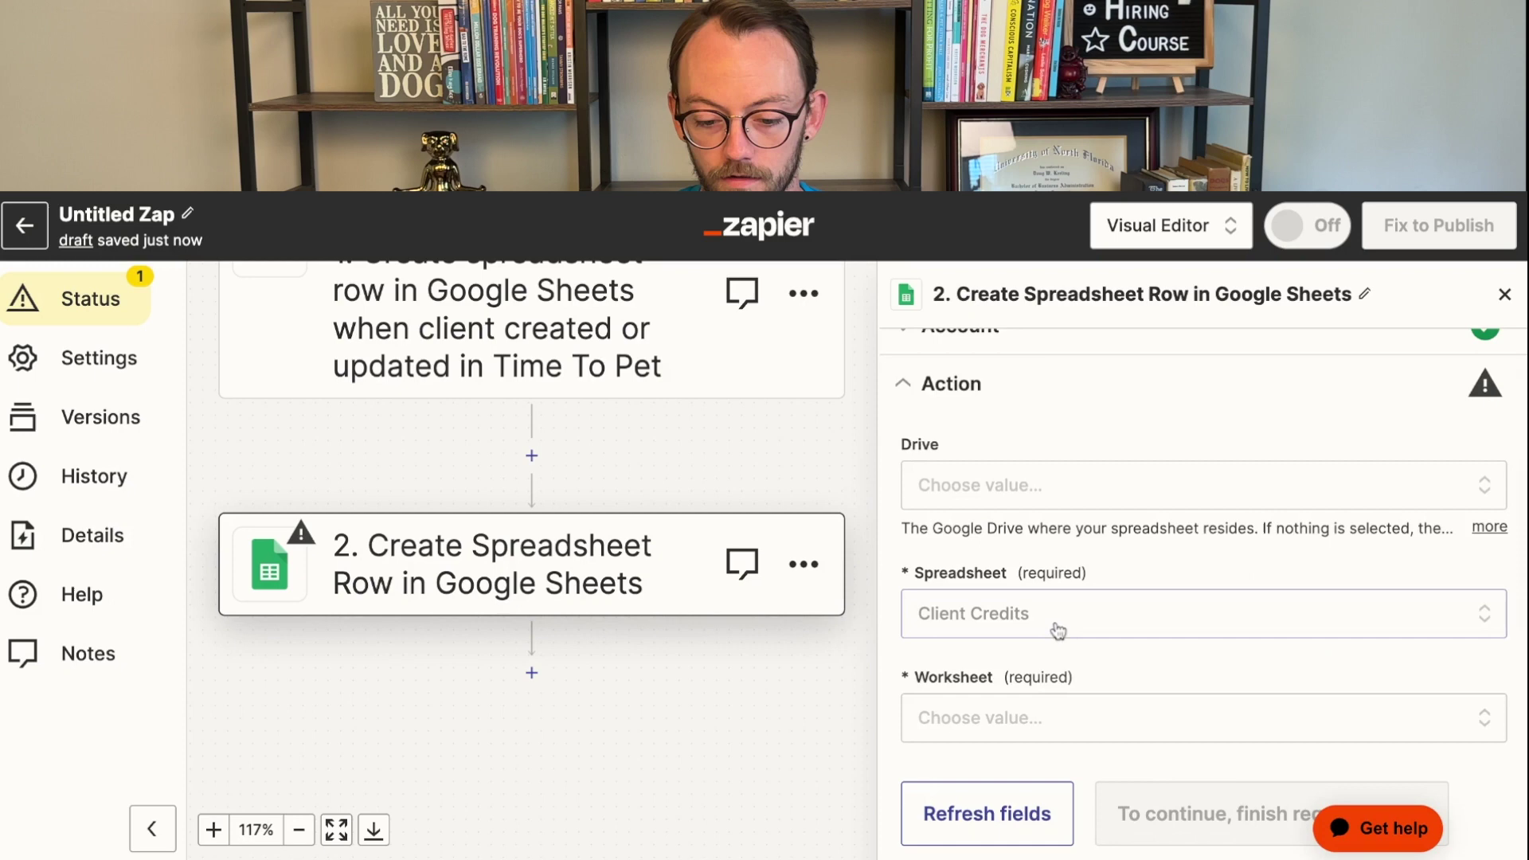
pyautogui.click(1043, 729)
pyautogui.scroll(-3, 1041, 733)
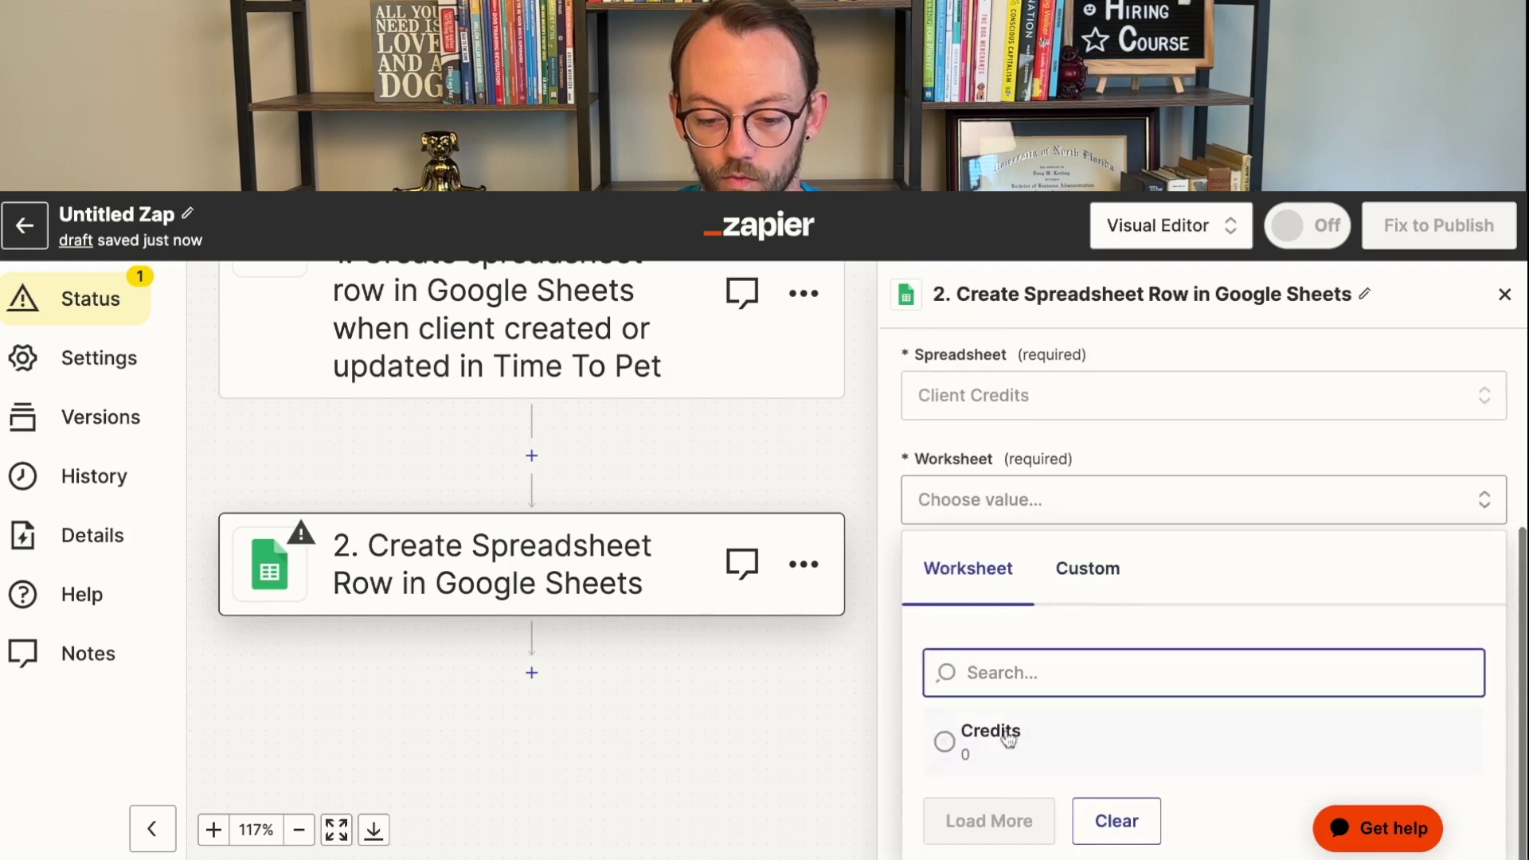
pyautogui.click(1042, 733)
pyautogui.scroll(-1, 1076, 707)
pyautogui.scroll(-1, 1076, 707)
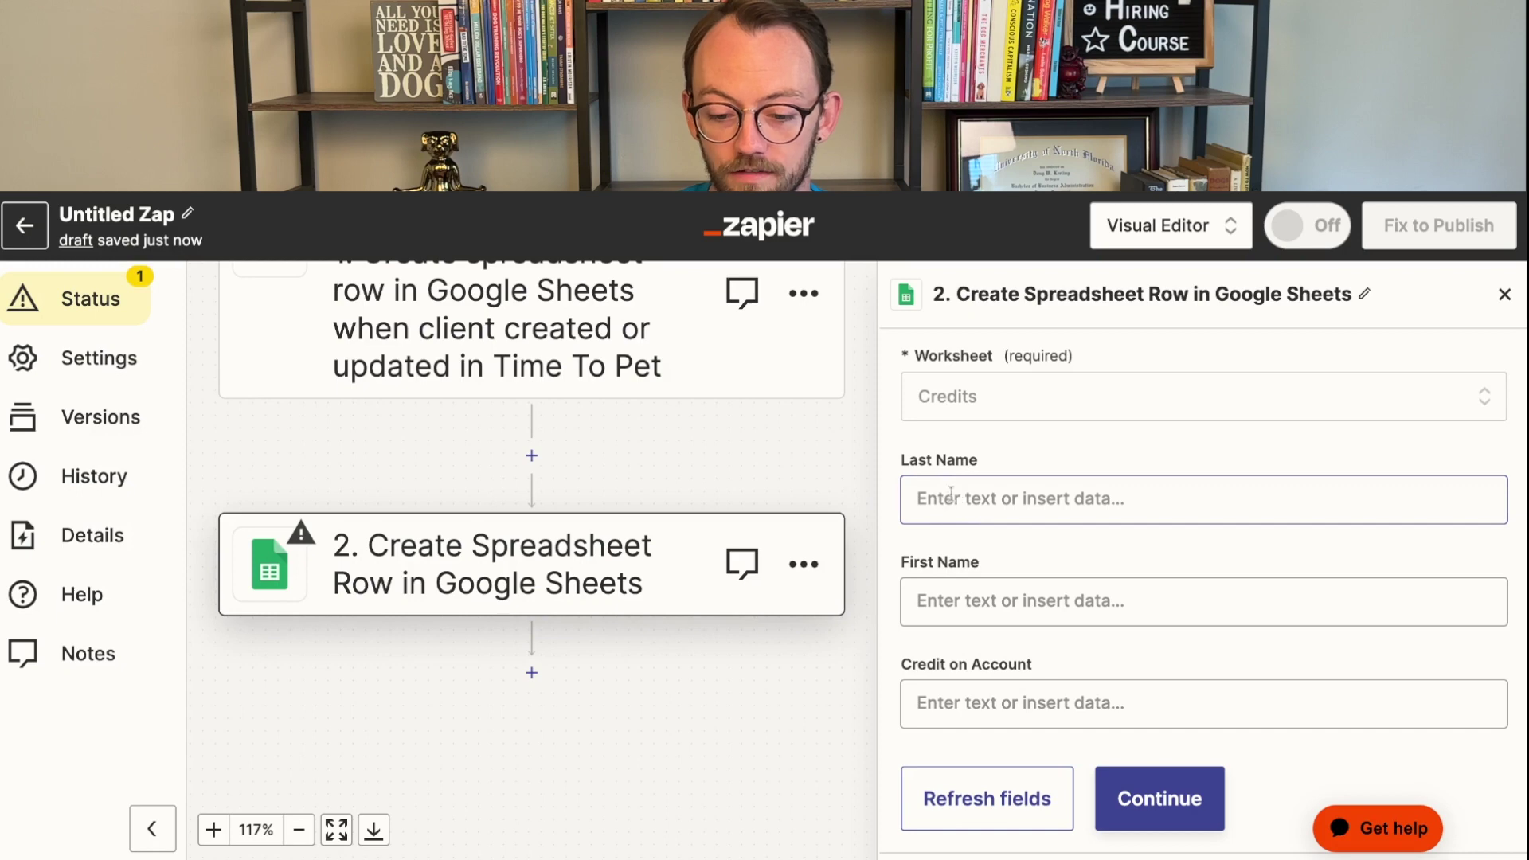
# Map the client's parsed last name into the Last Name field.
pyautogui.click(1025, 504)
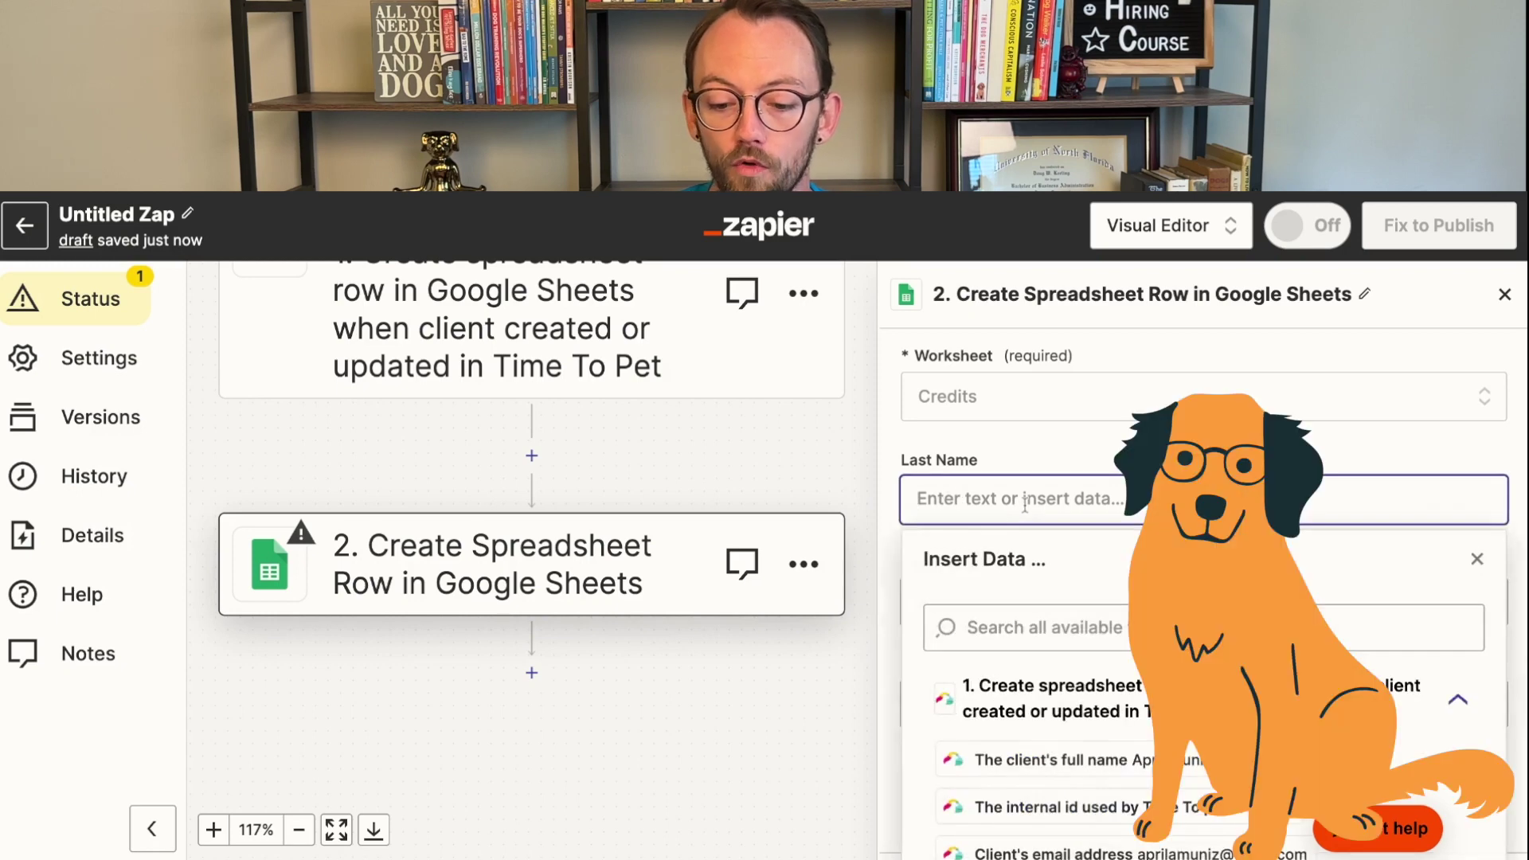
pyautogui.scroll(-3, 1025, 504)
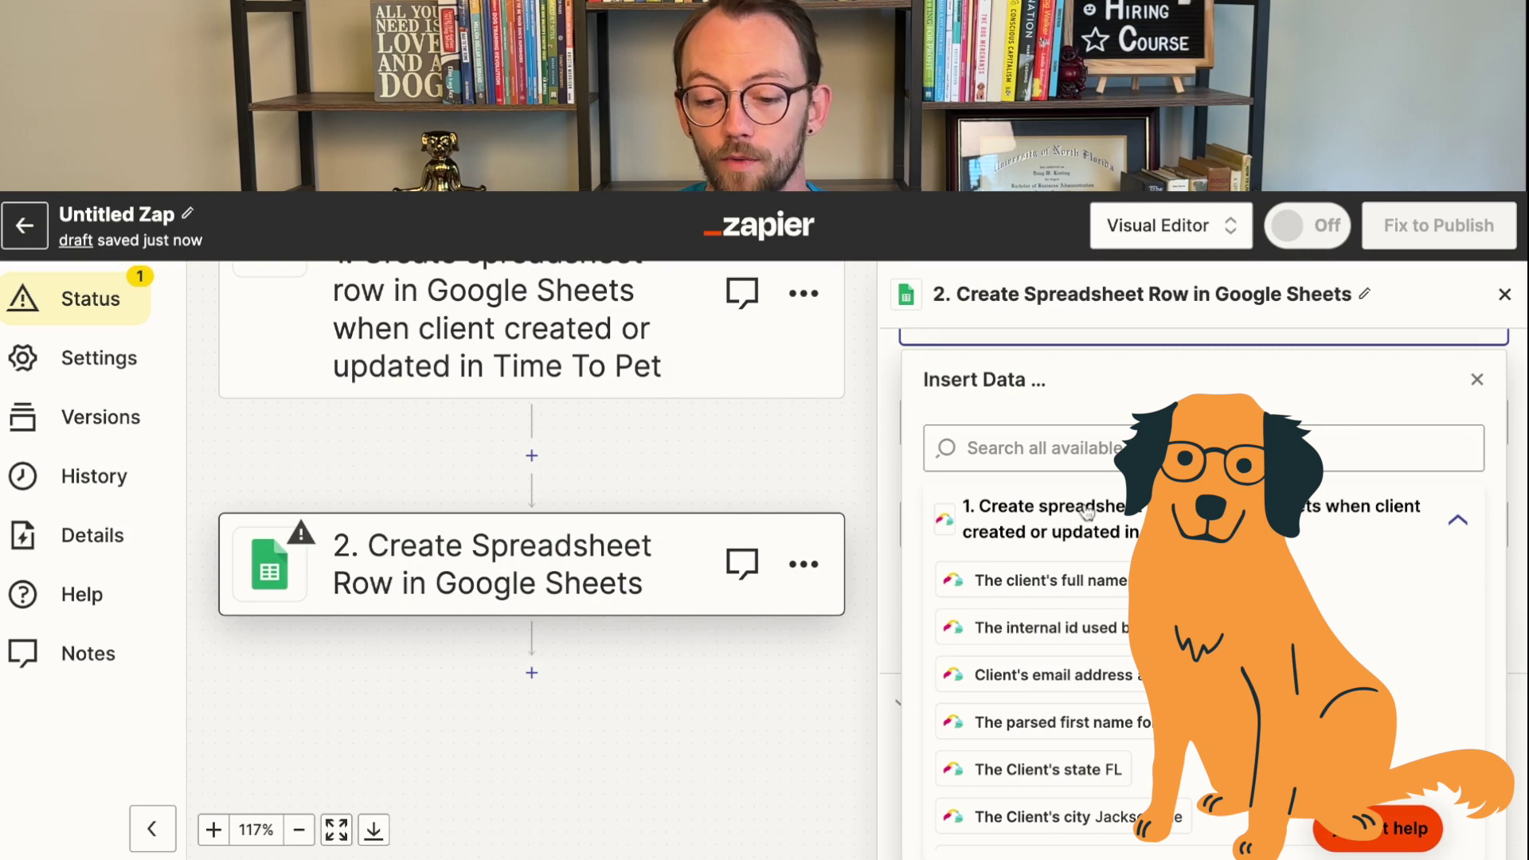
pyautogui.scroll(-1, 1087, 512)
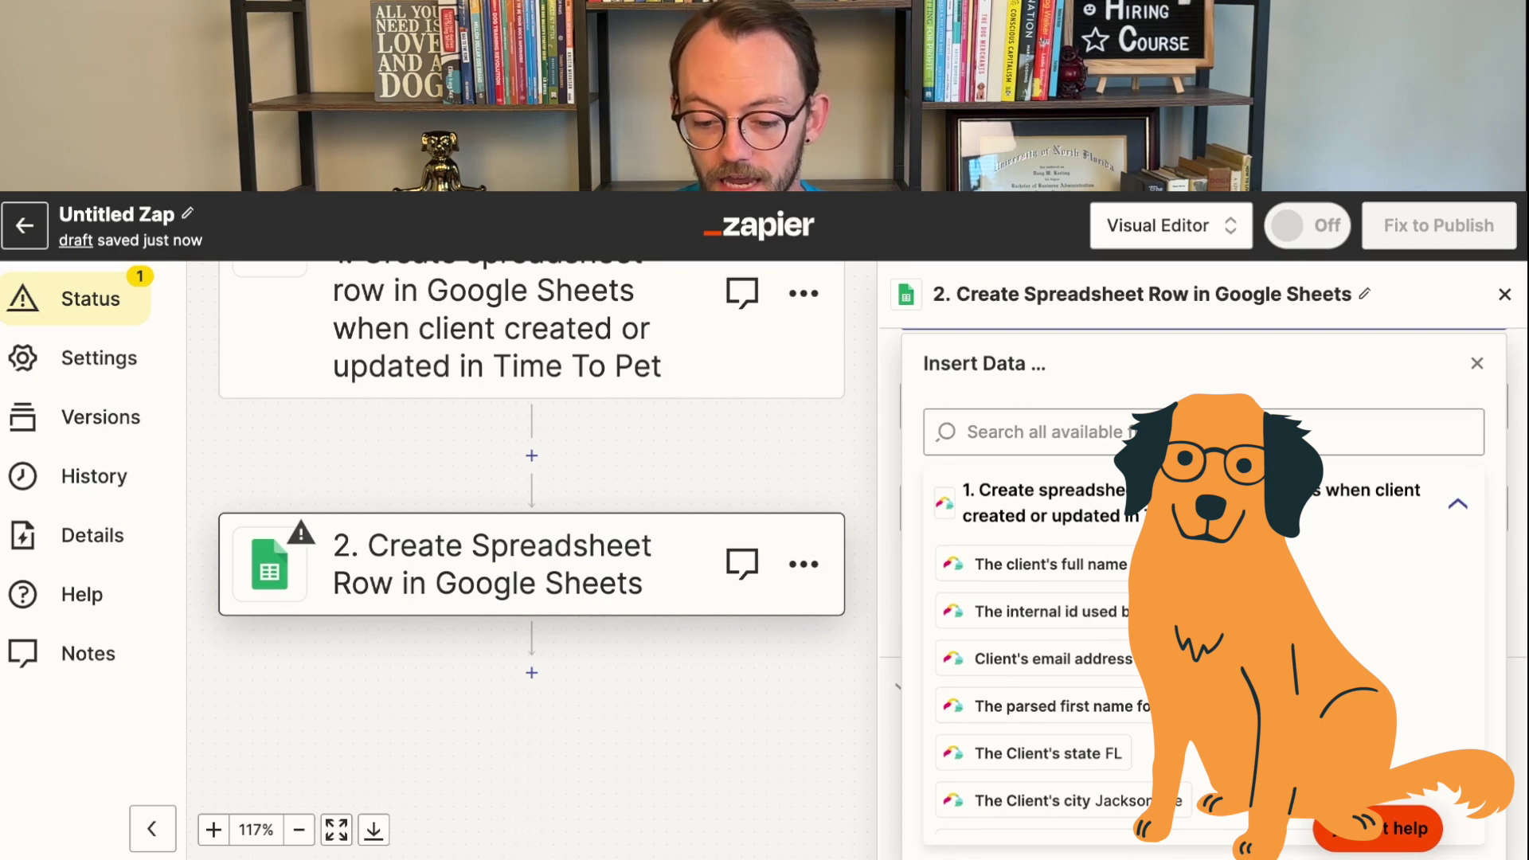
pyautogui.scroll(-4, 1348, 570)
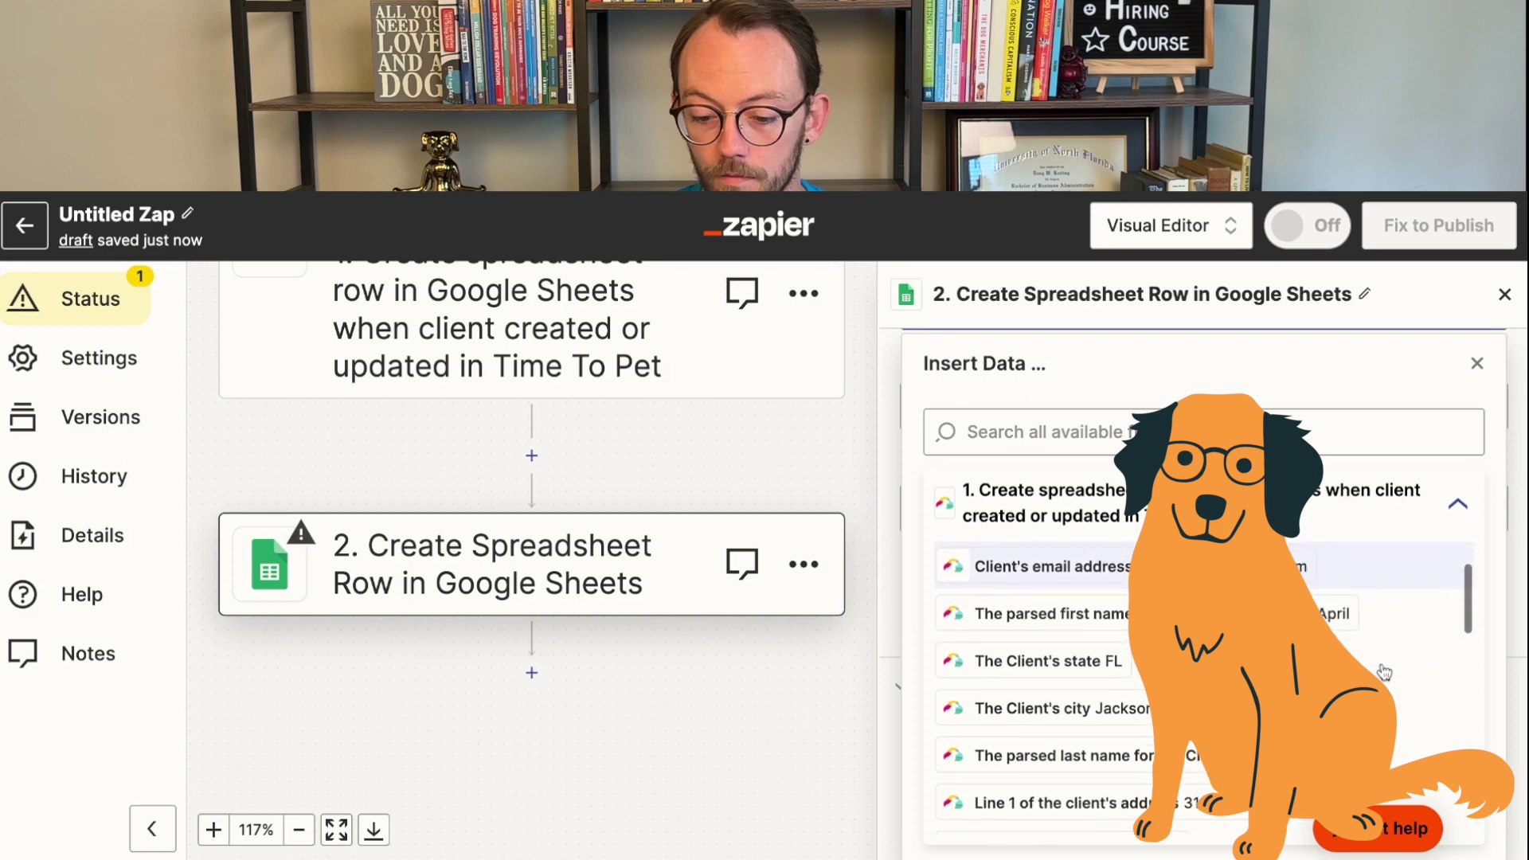
pyautogui.click(1384, 732)
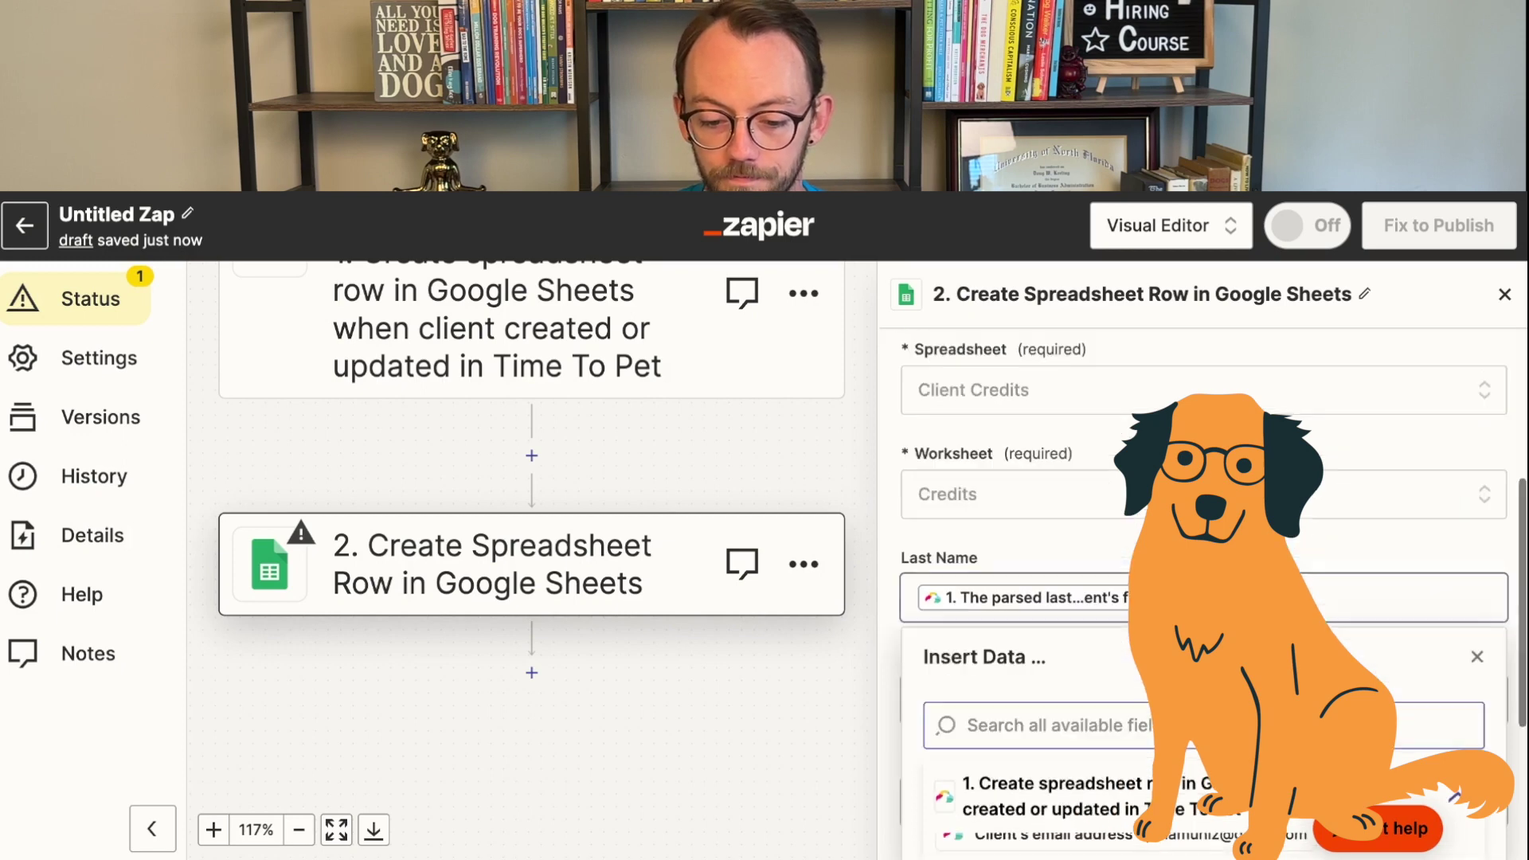
pyautogui.click(906, 536)
# Map the client's parsed first name into the First Name field.
pyautogui.scroll(-1, 924, 558)
pyautogui.click(956, 604)
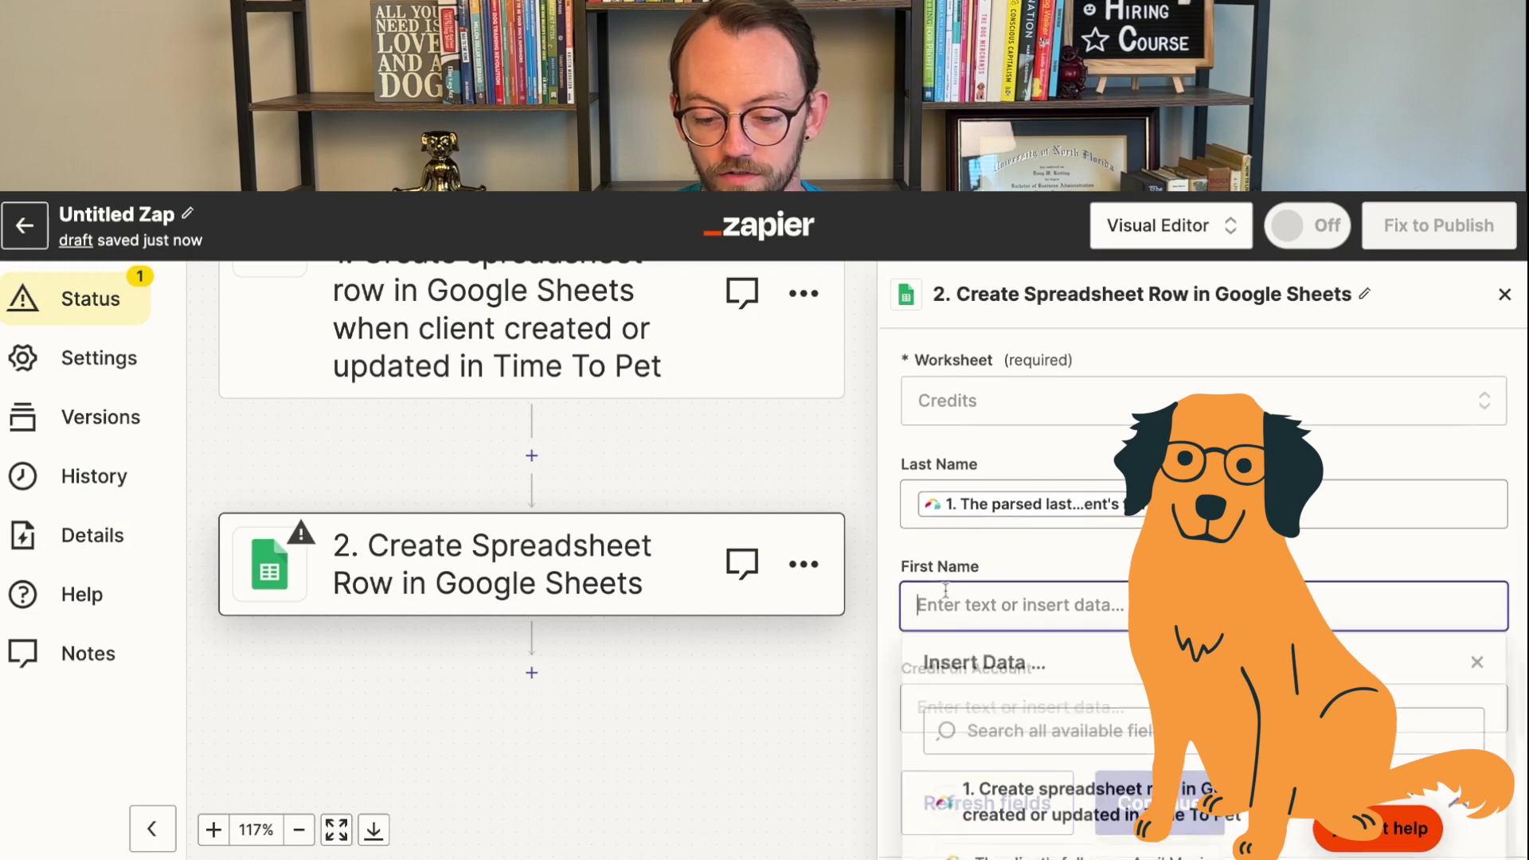
pyautogui.scroll(-3, 1044, 633)
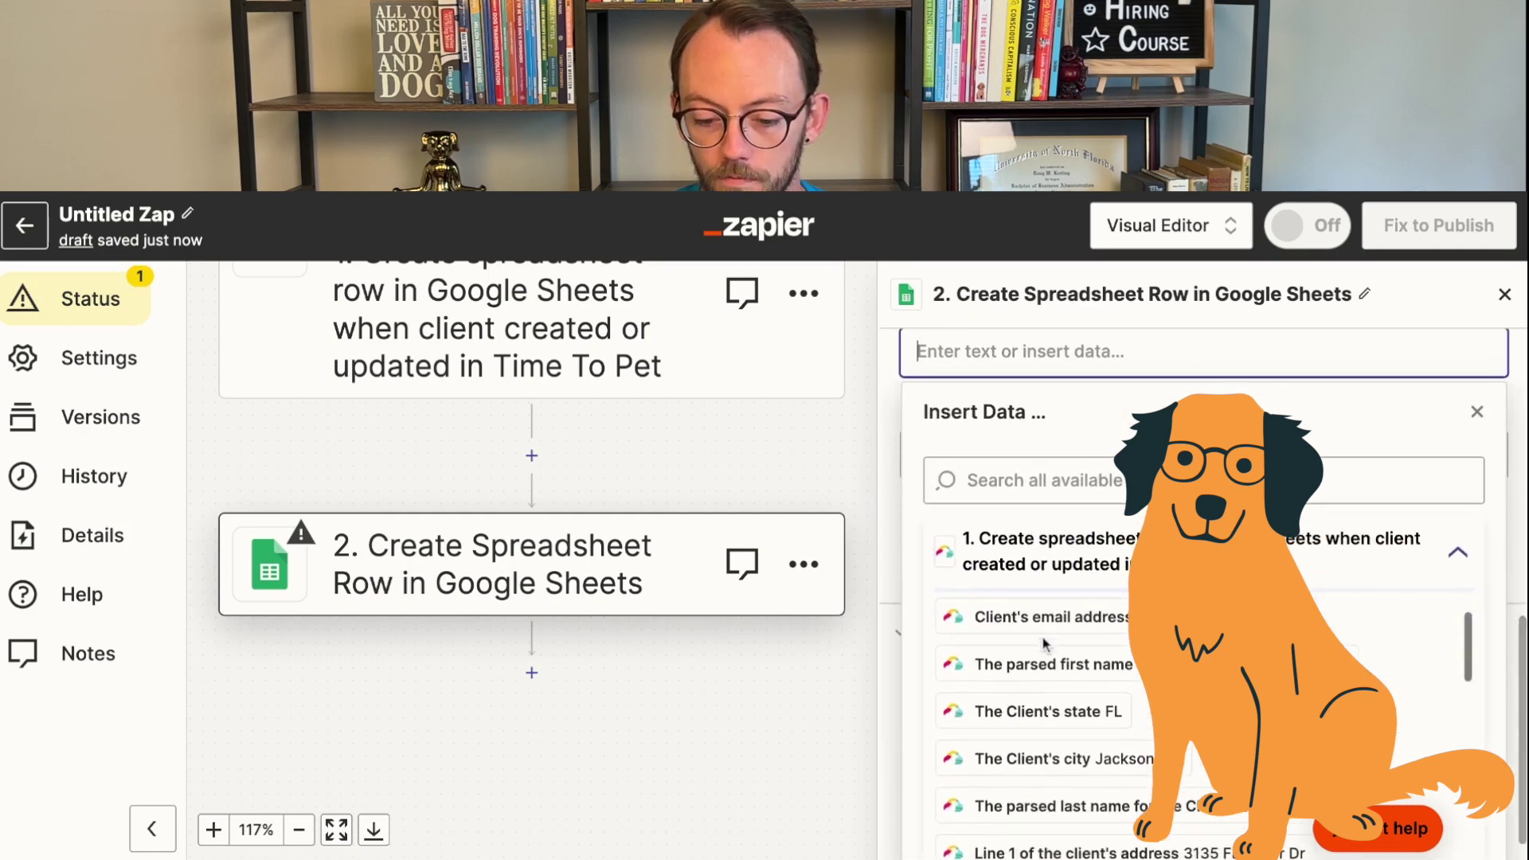
pyautogui.click(1062, 717)
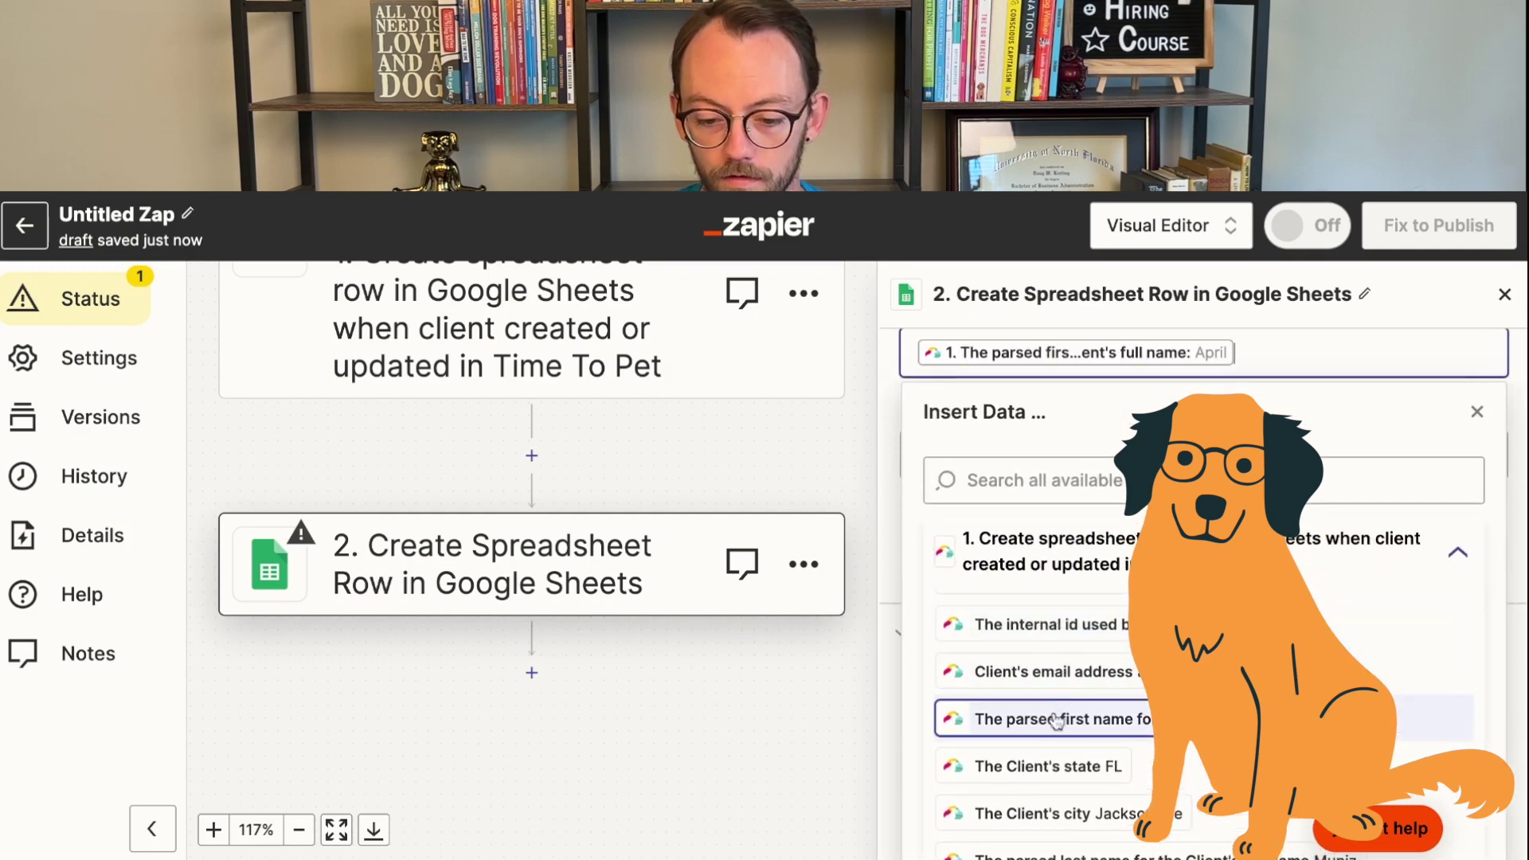
pyautogui.click(897, 451)
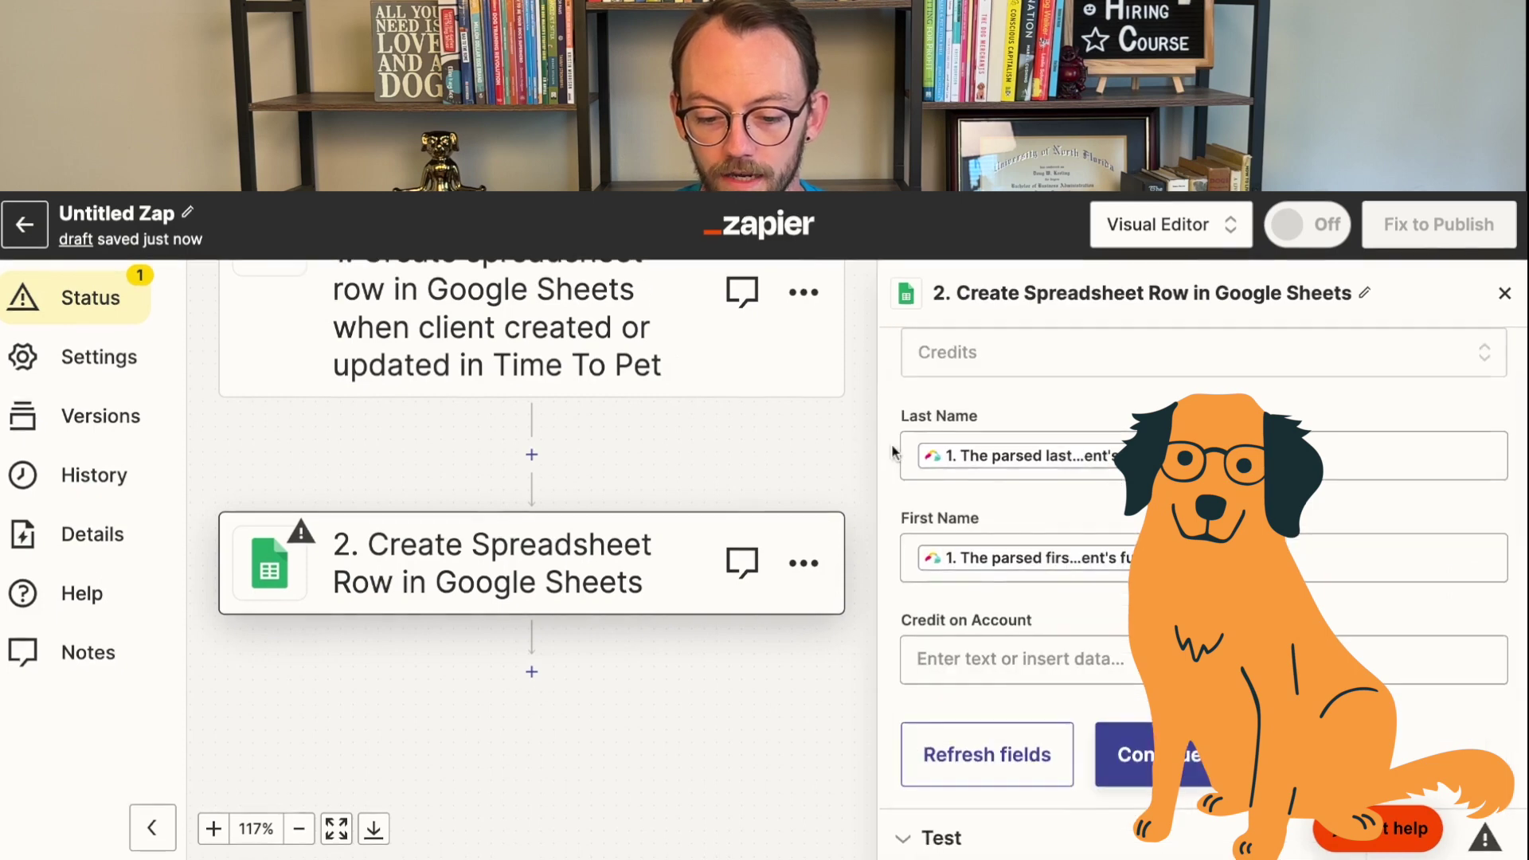
# Map the client's 'How much credit' amount into the Credit on Account field.
pyautogui.click(955, 658)
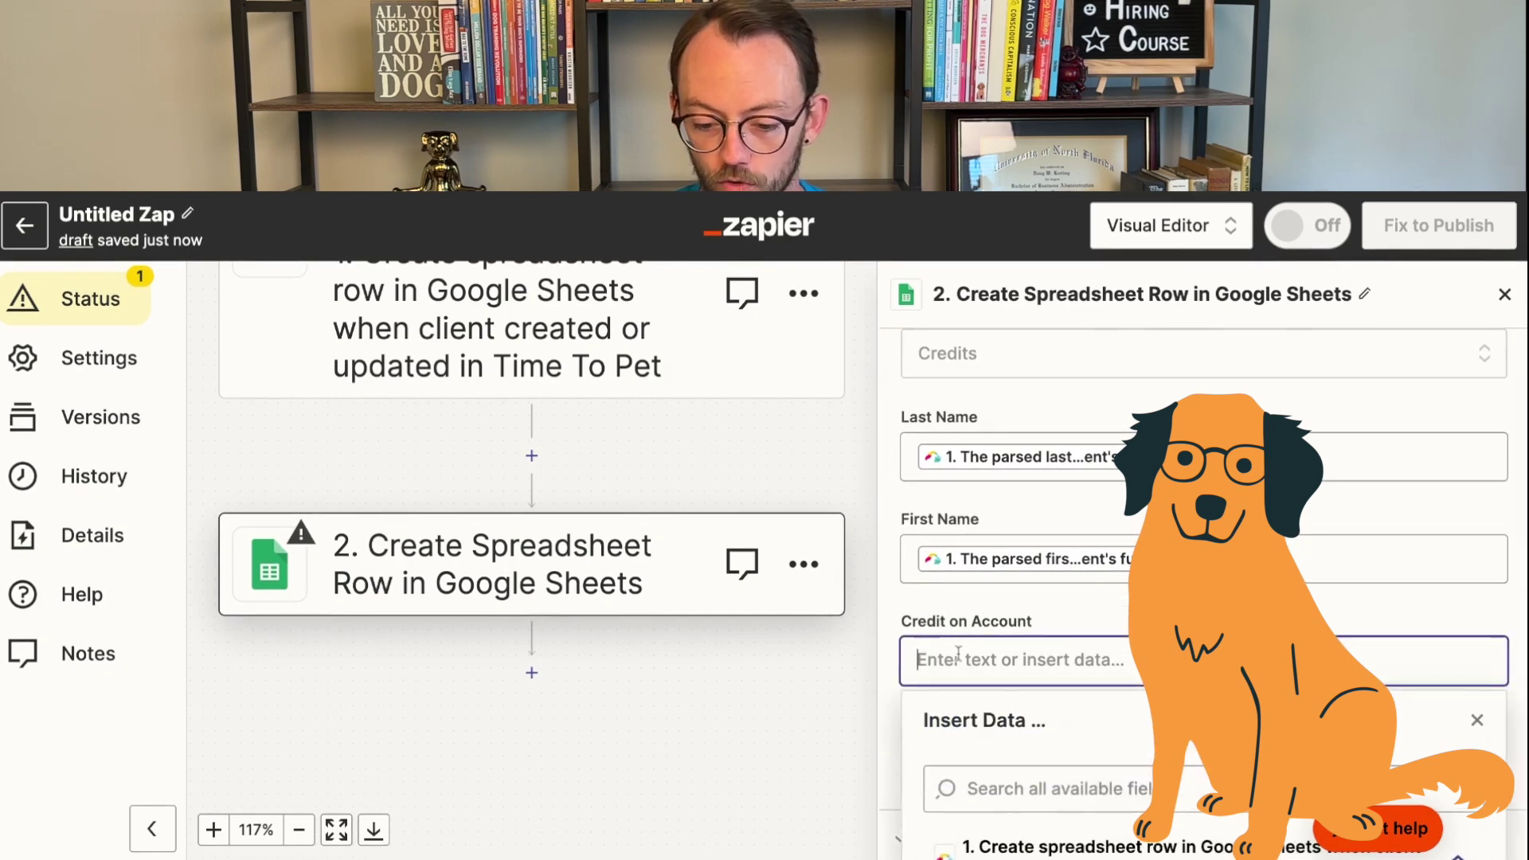
pyautogui.scroll(-6, 1121, 698)
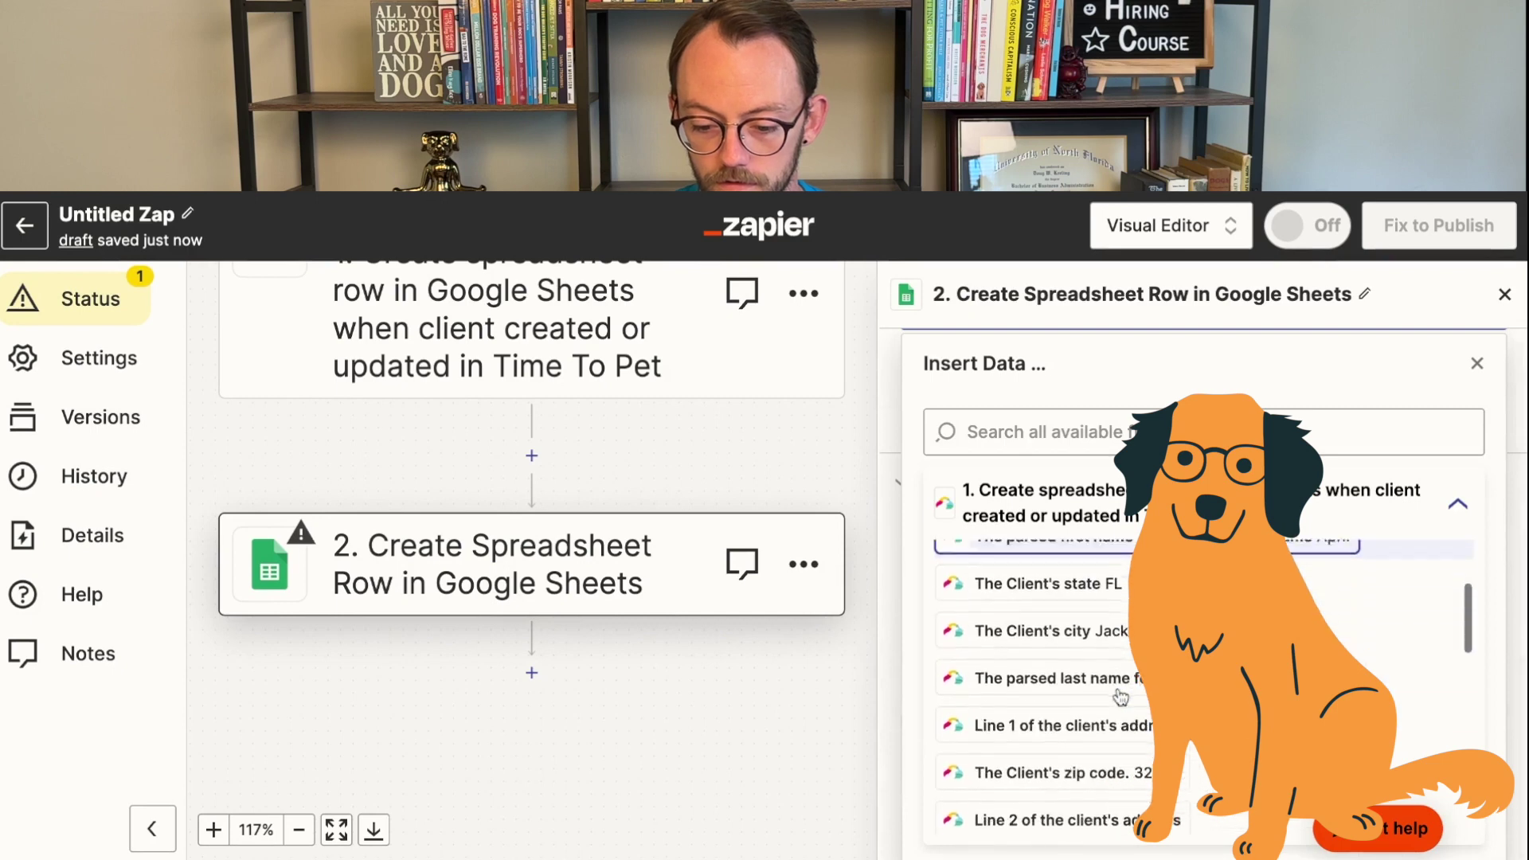
pyautogui.scroll(-4, 1121, 693)
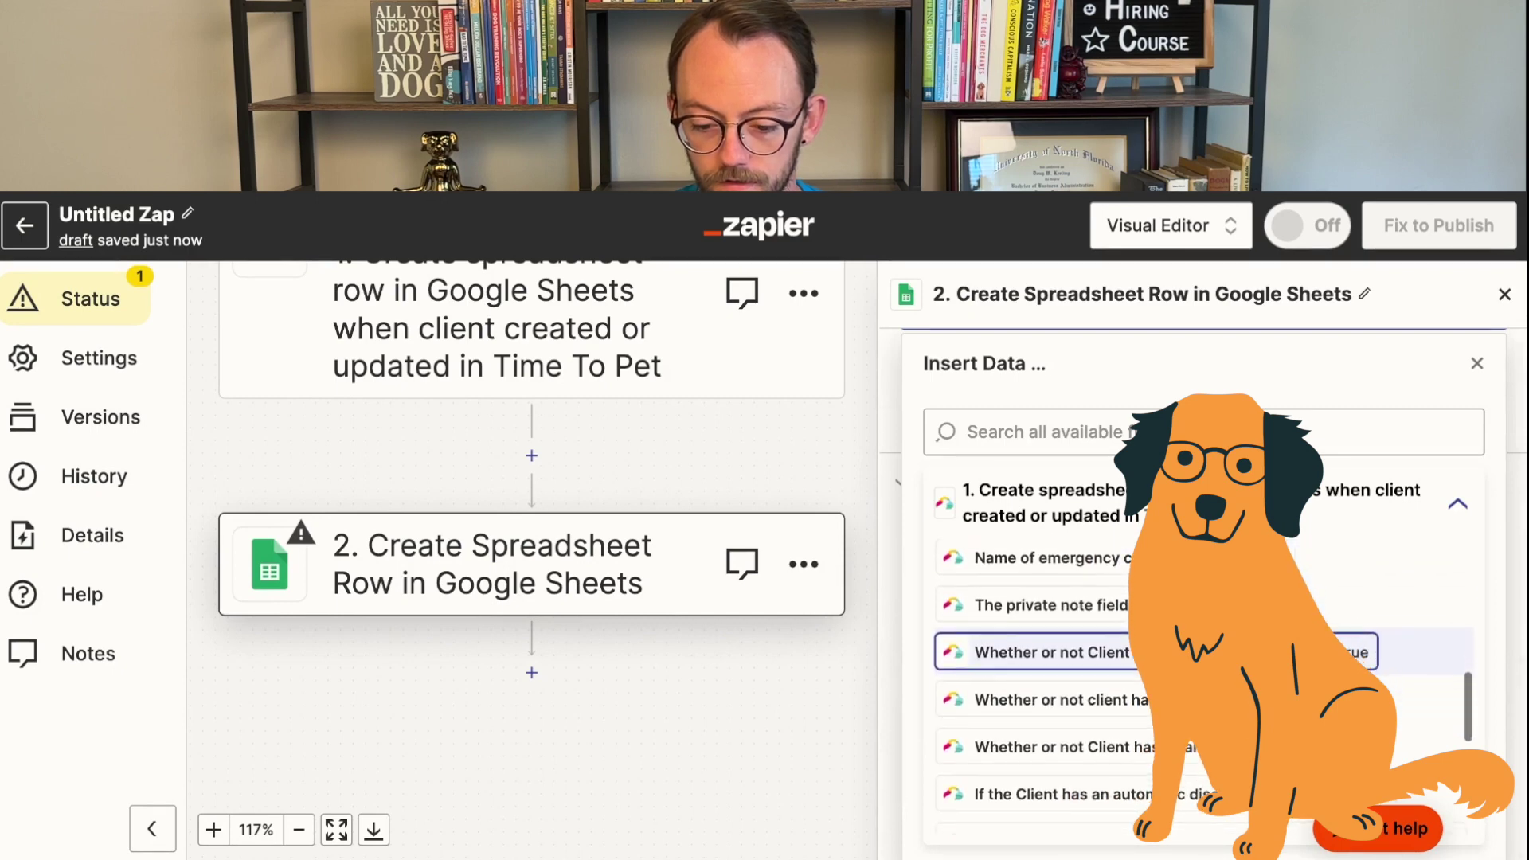
pyautogui.scroll(-3, 1120, 693)
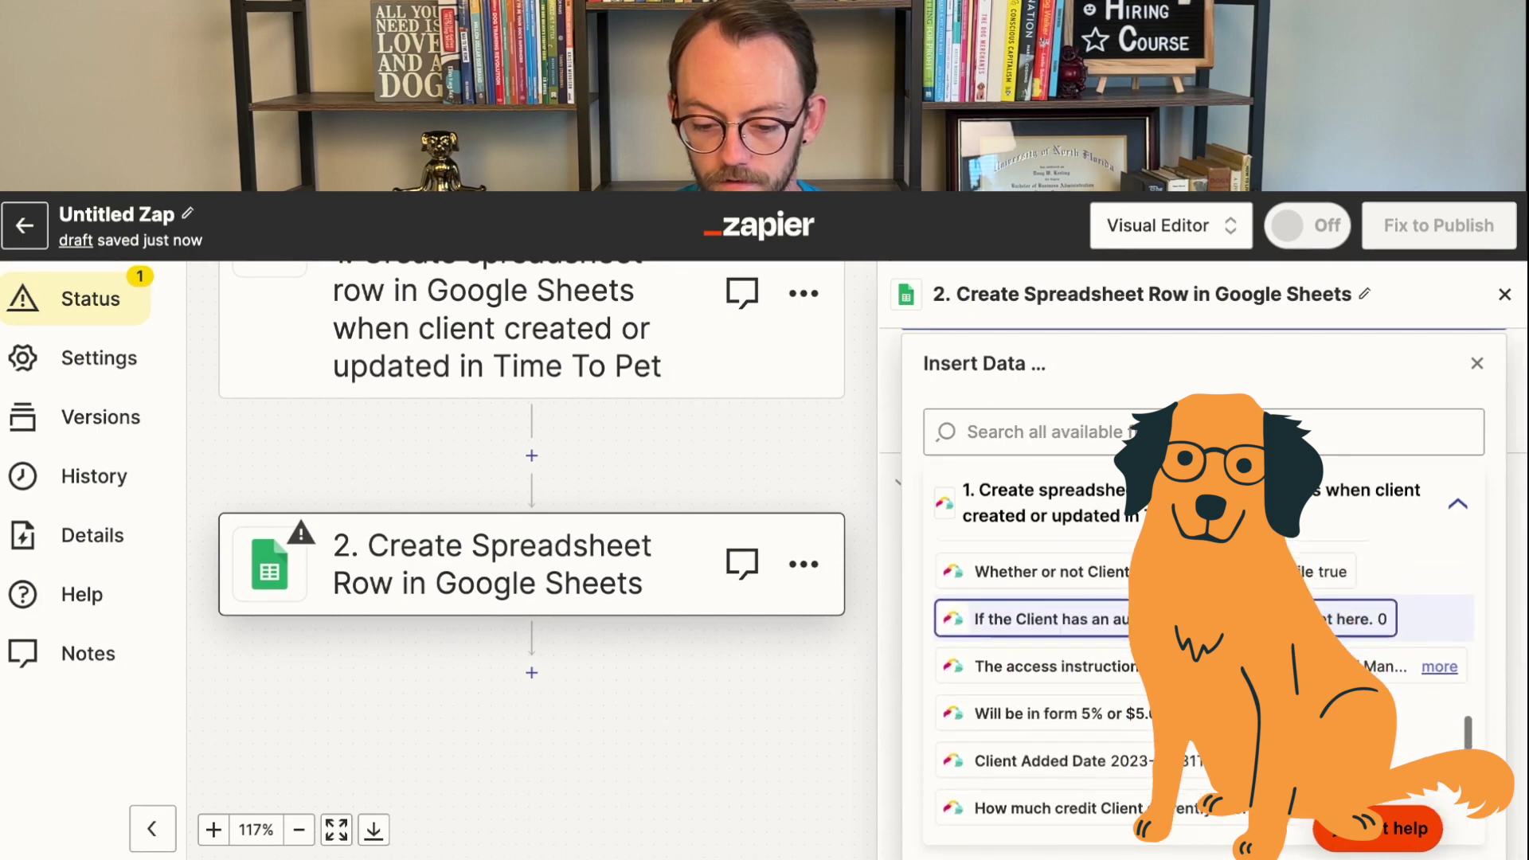
pyautogui.scroll(-1, 1039, 698)
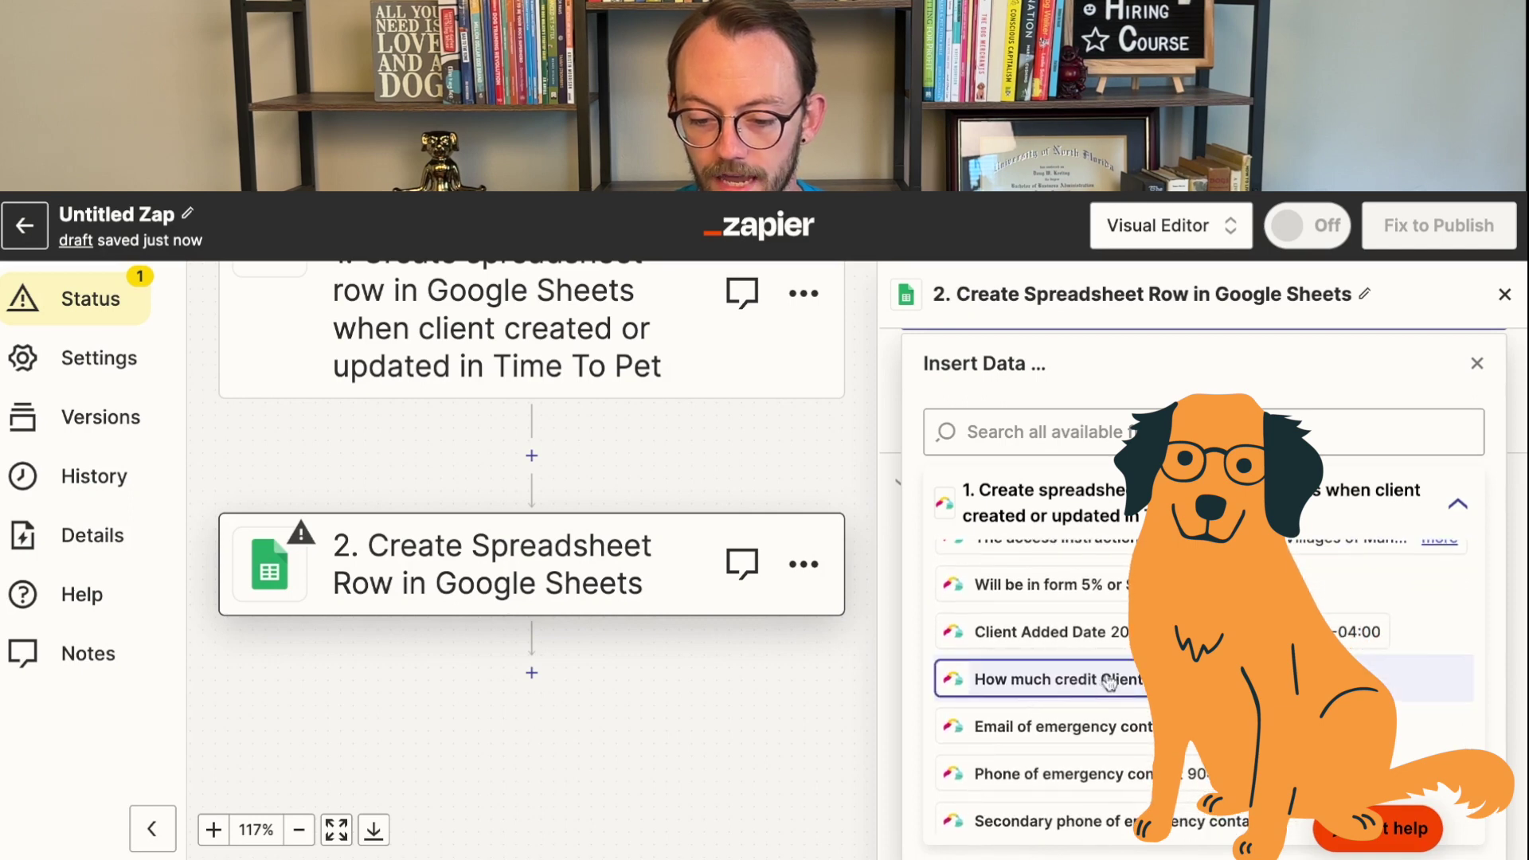
pyautogui.click(1039, 678)
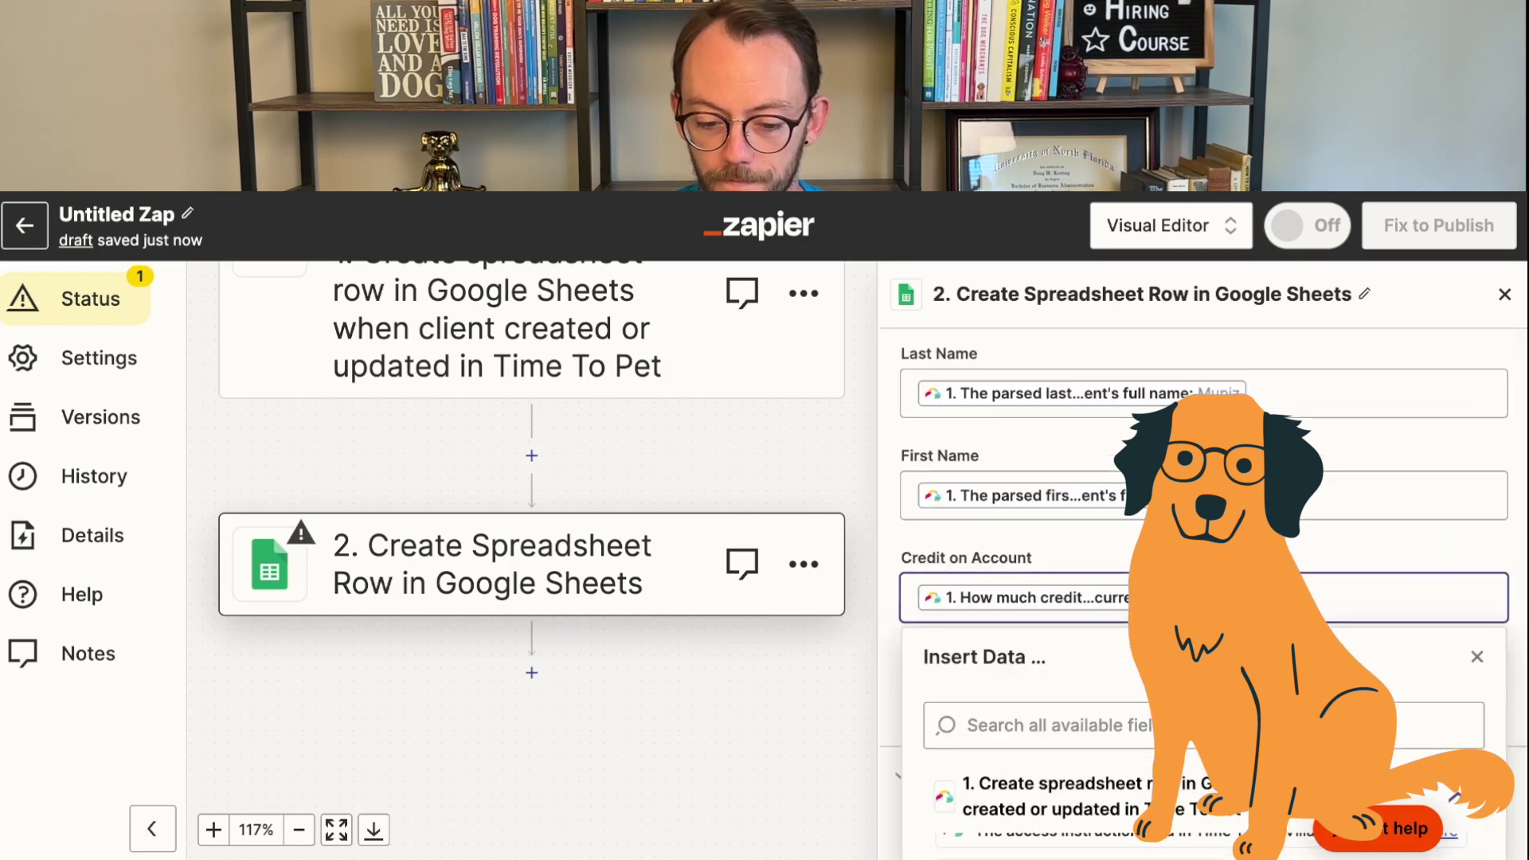
pyautogui.click(897, 660)
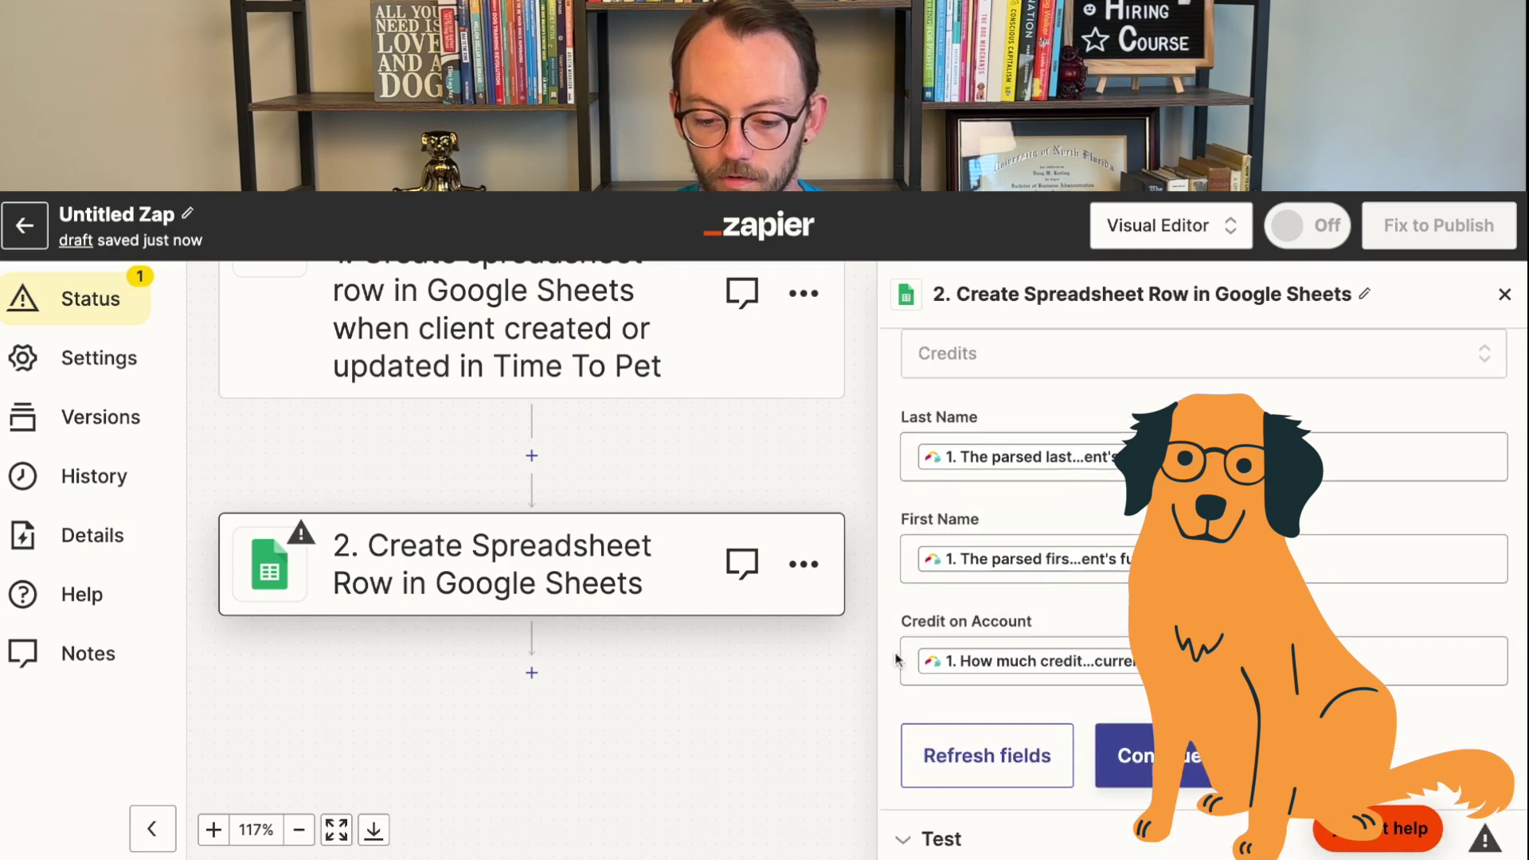
# Test the Google Sheets action and check the returned row 2 with names and 0 credit.
pyautogui.click(1167, 756)
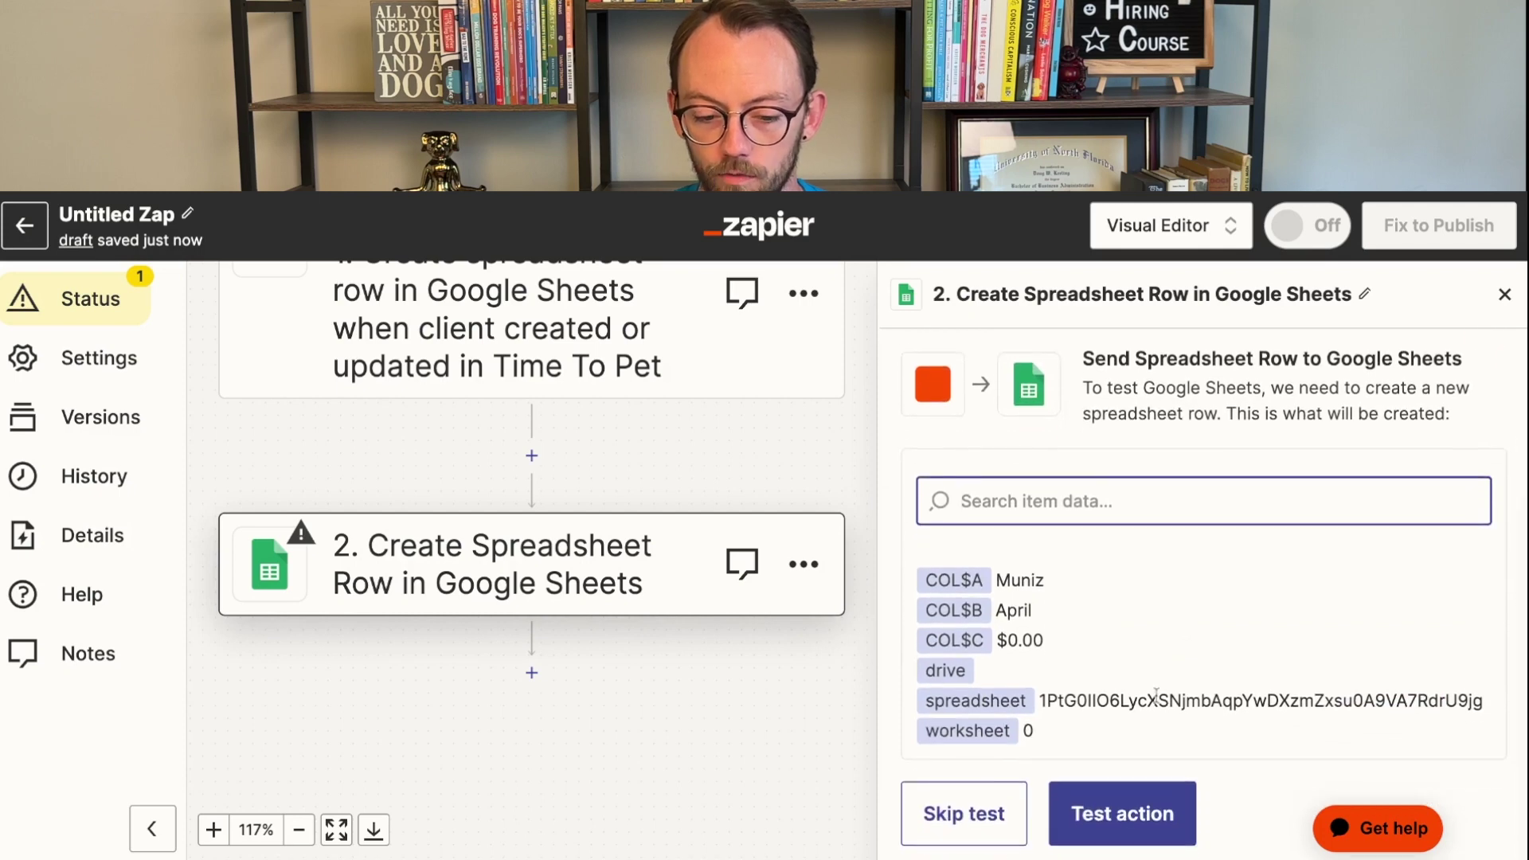
pyautogui.click(1126, 813)
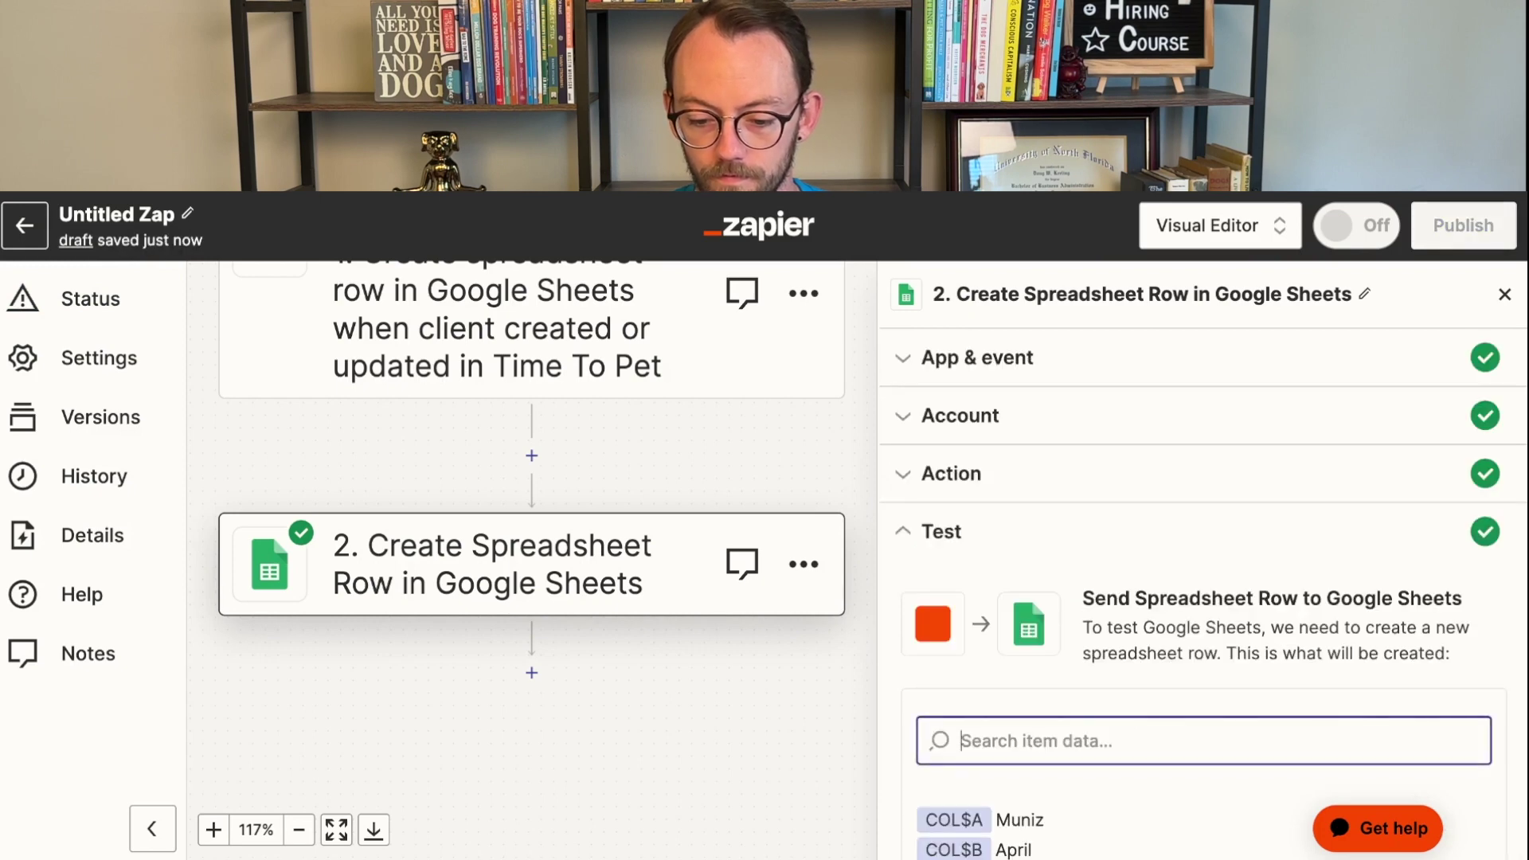
pyautogui.scroll(-3, 1181, 618)
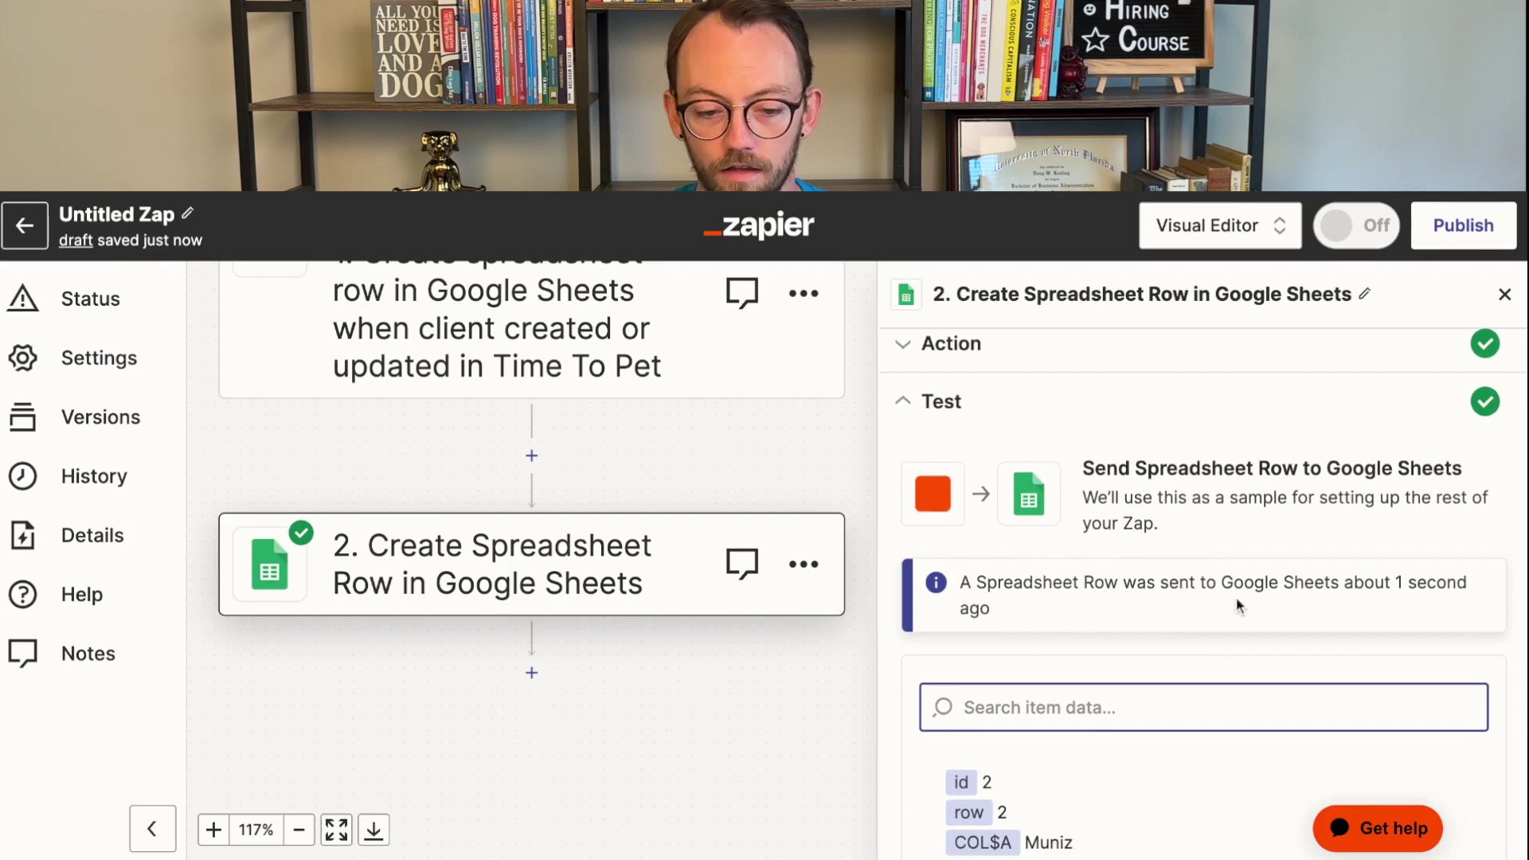
pyautogui.scroll(-2, 1239, 605)
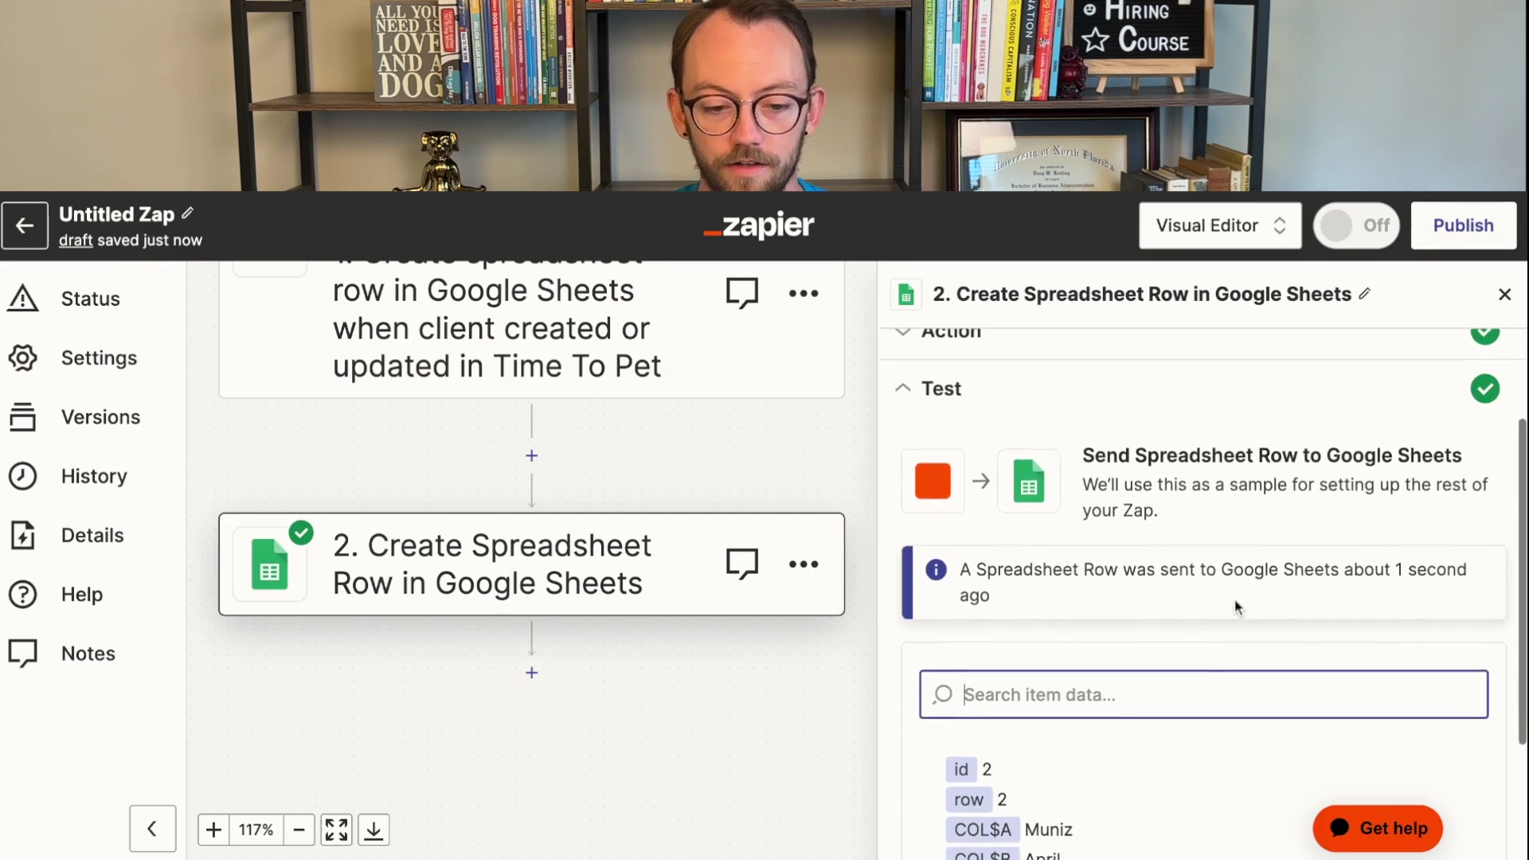
# Switch to the Client Credits spreadsheet to see the test row in row 2.
pyautogui.click(554, 193)
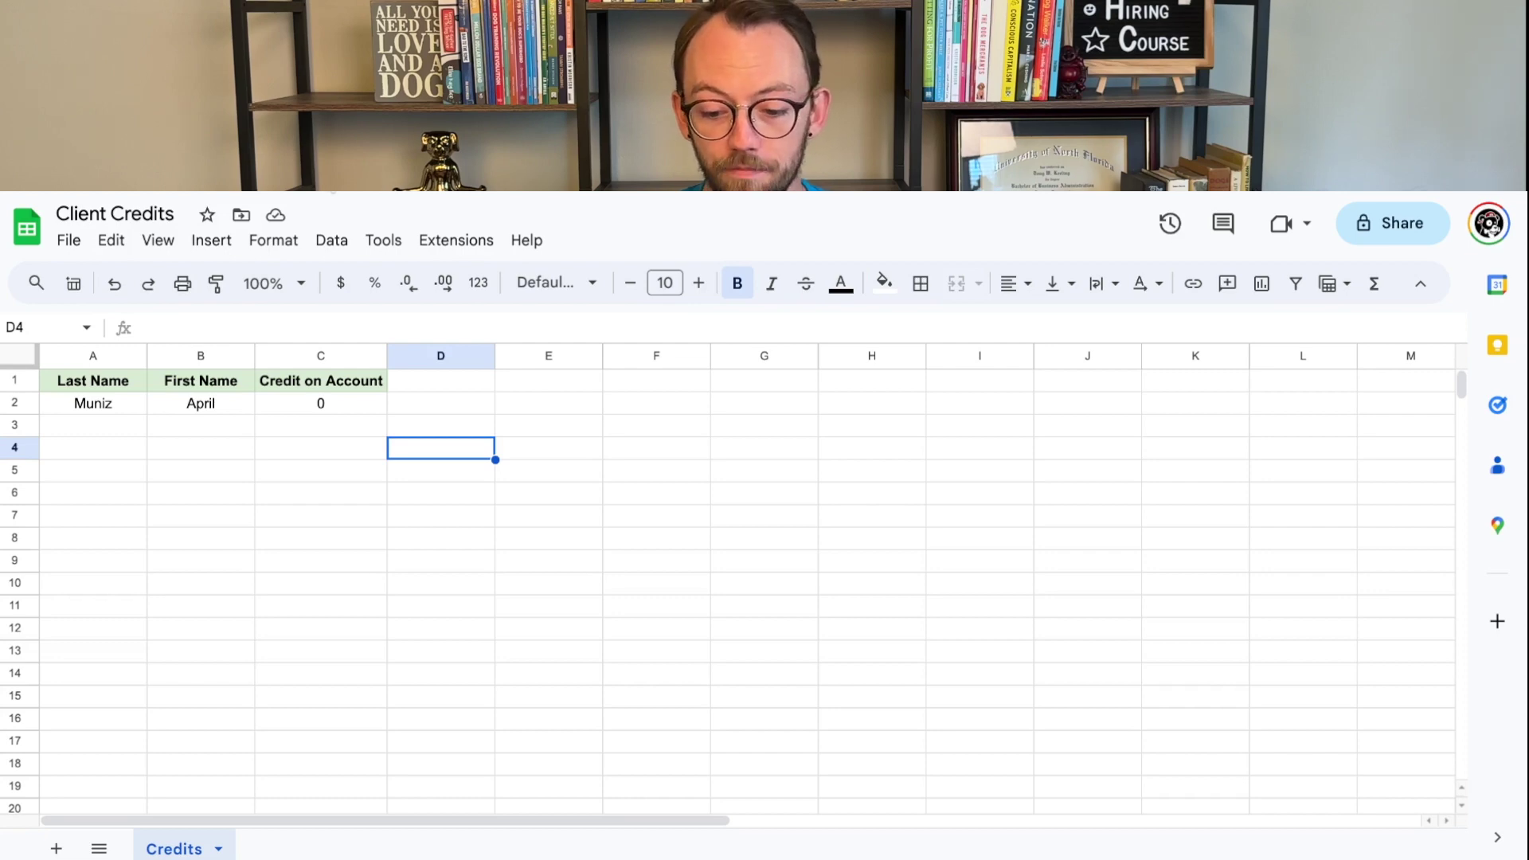
# Rename the Zap from 'Untitled Zap' to 'Client Credits'.
pyautogui.hotkey('ctrl', 'Tab')
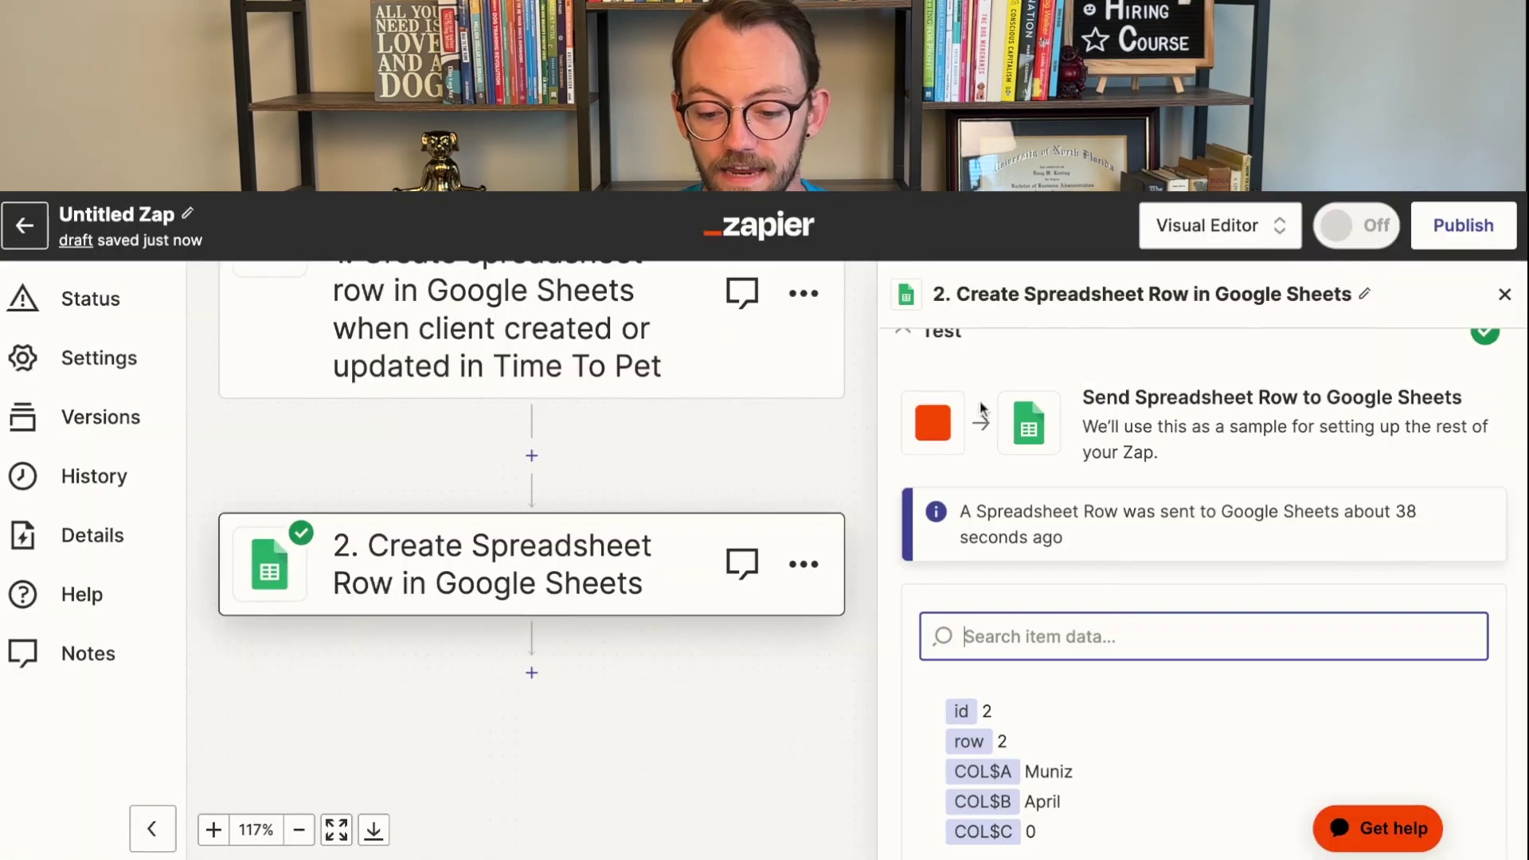
pyautogui.scroll(-2, 1081, 542)
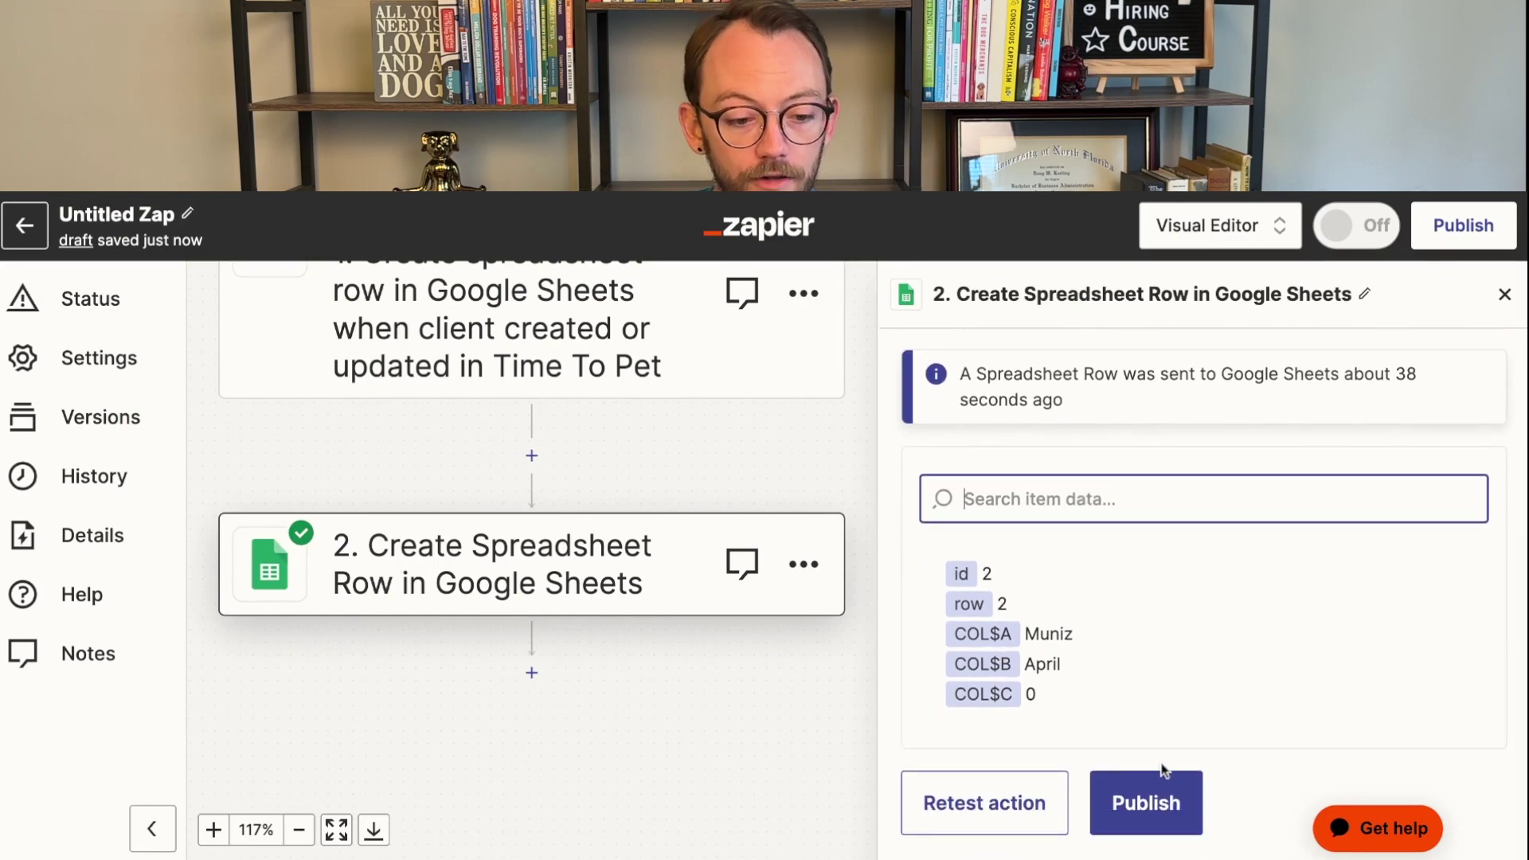
pyautogui.click(137, 220)
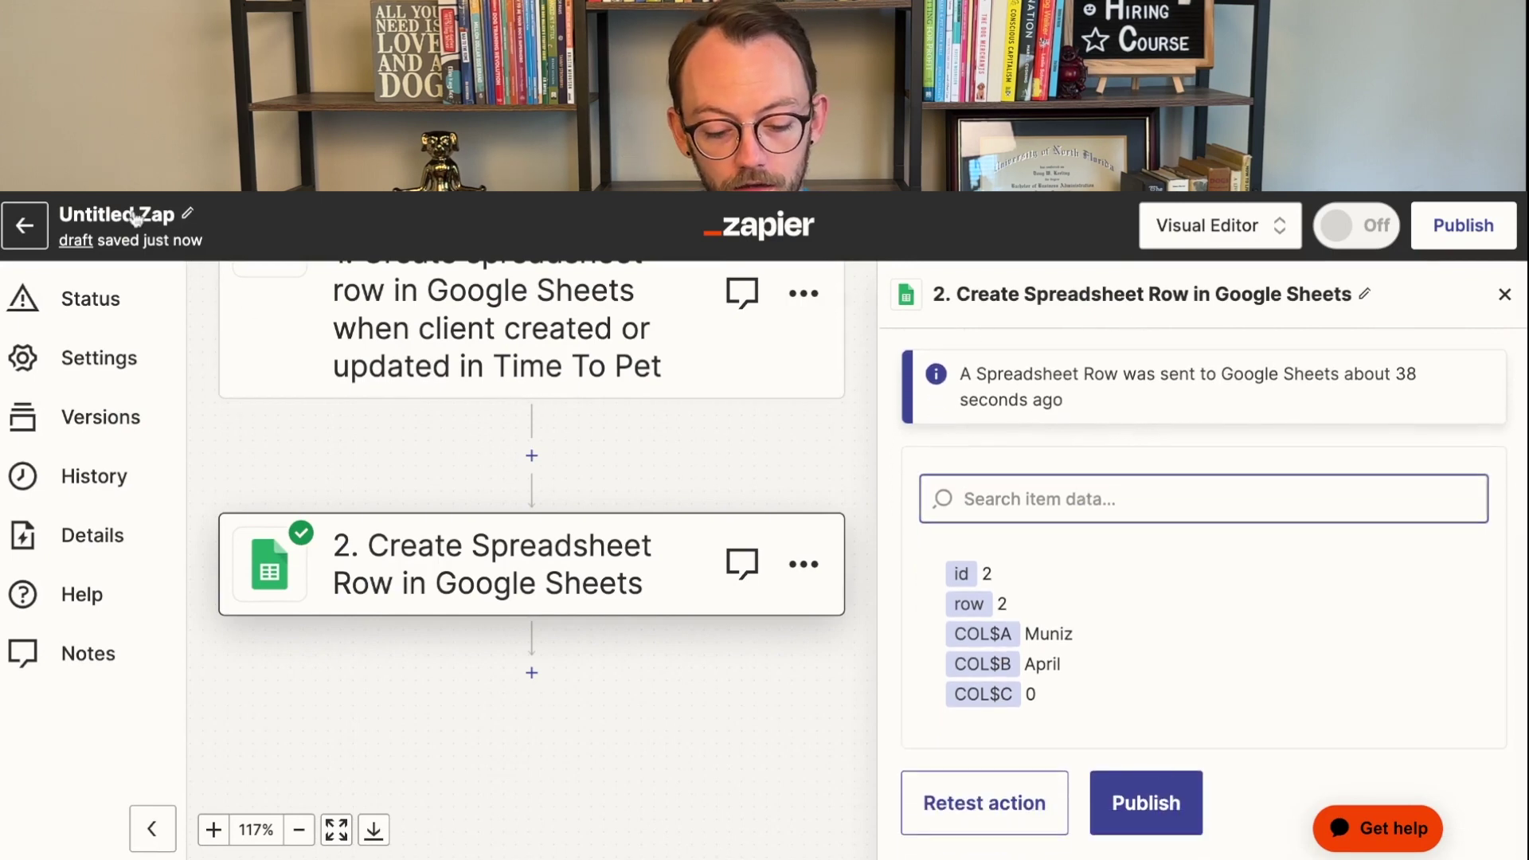
pyautogui.write('Clie')
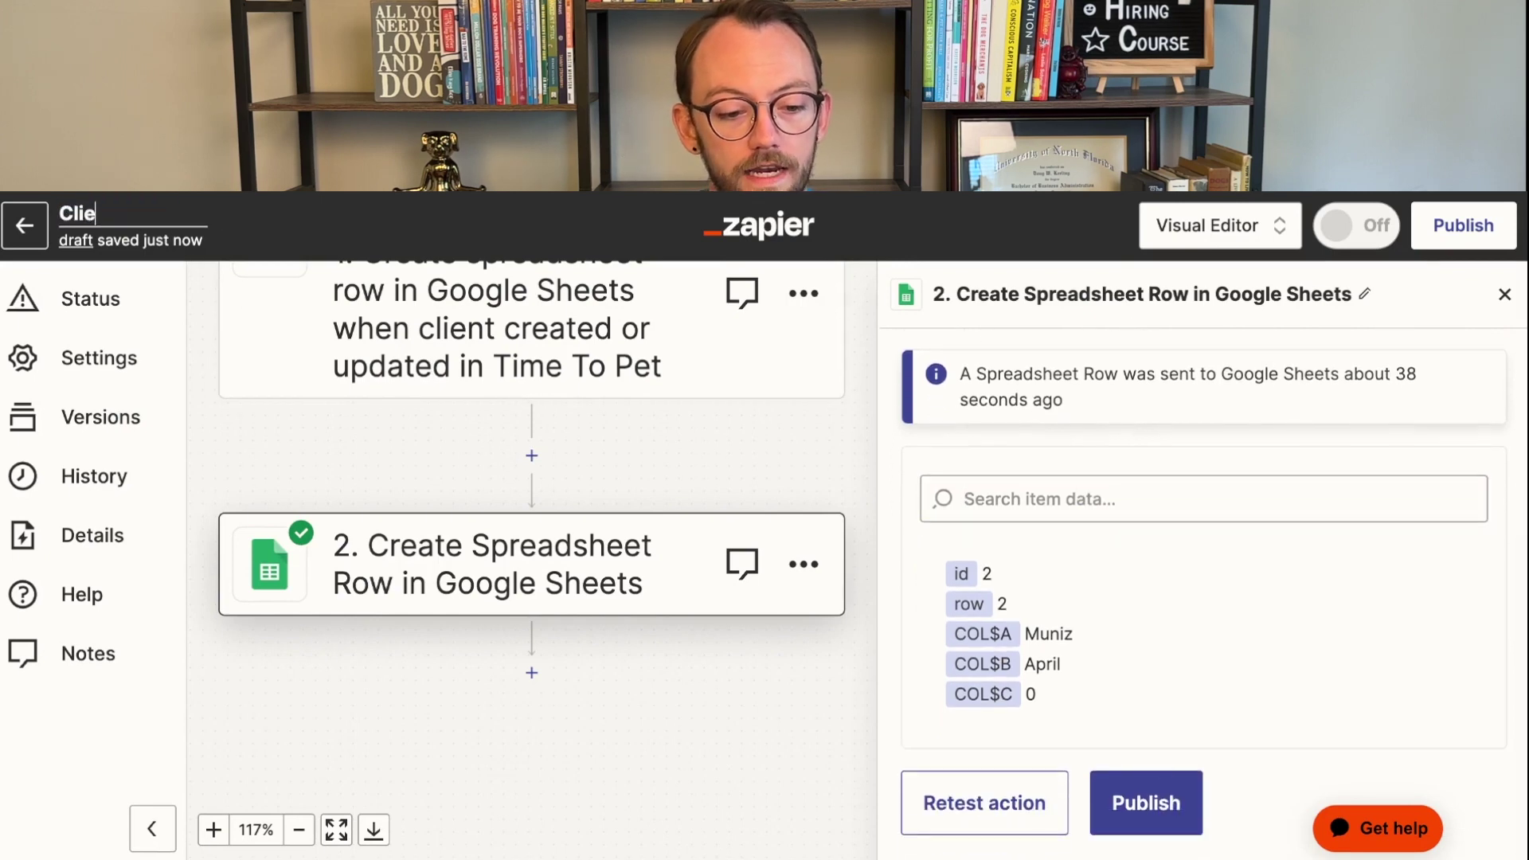
pyautogui.write('nt Credits')
pyautogui.press('Return')
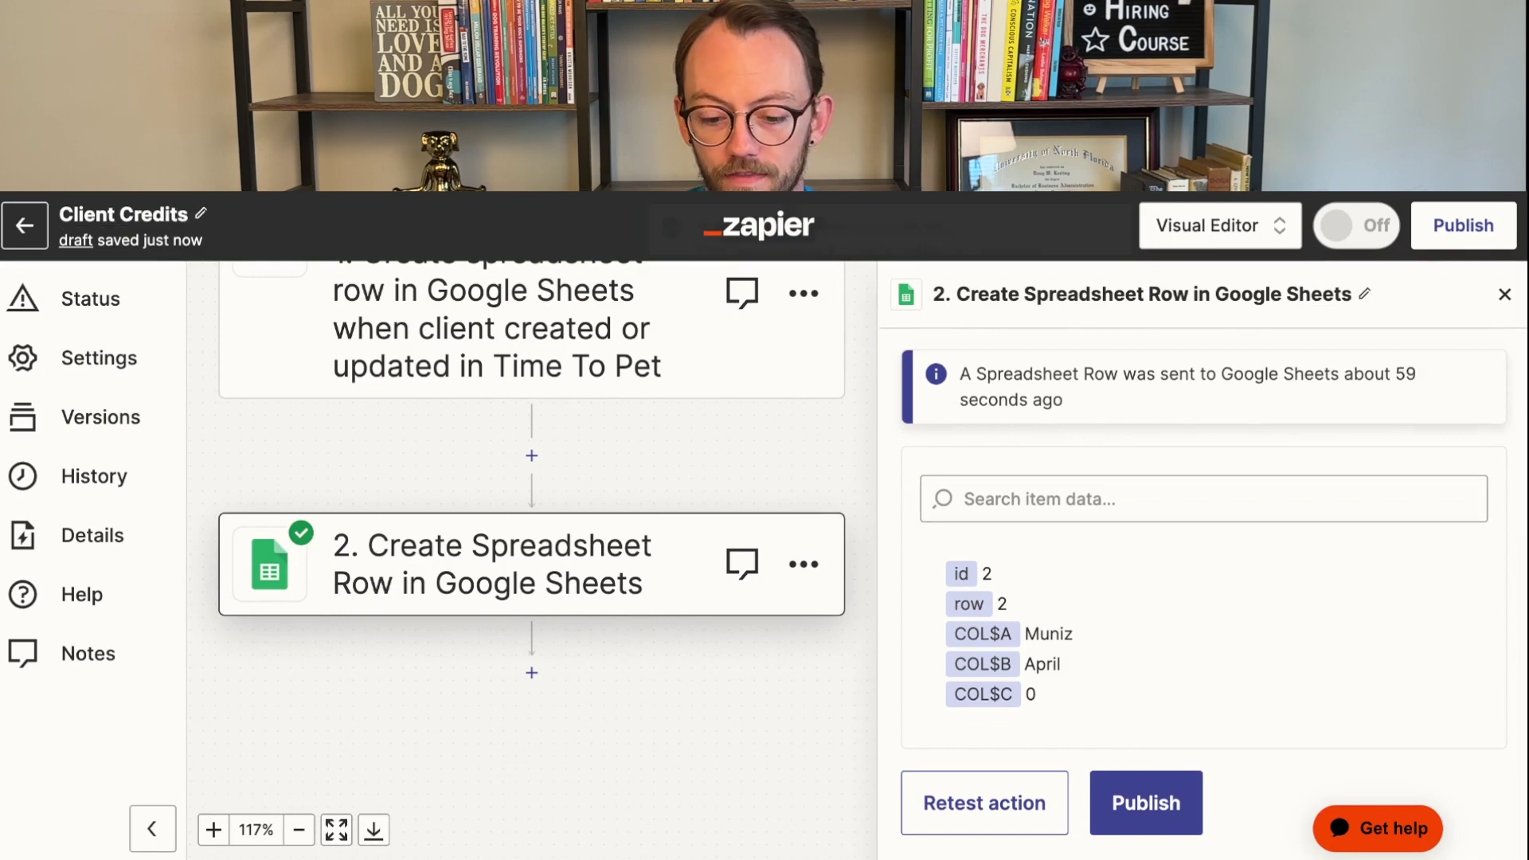
# Publish the Client Credits Zap so it turns on as v1.
pyautogui.click(1140, 794)
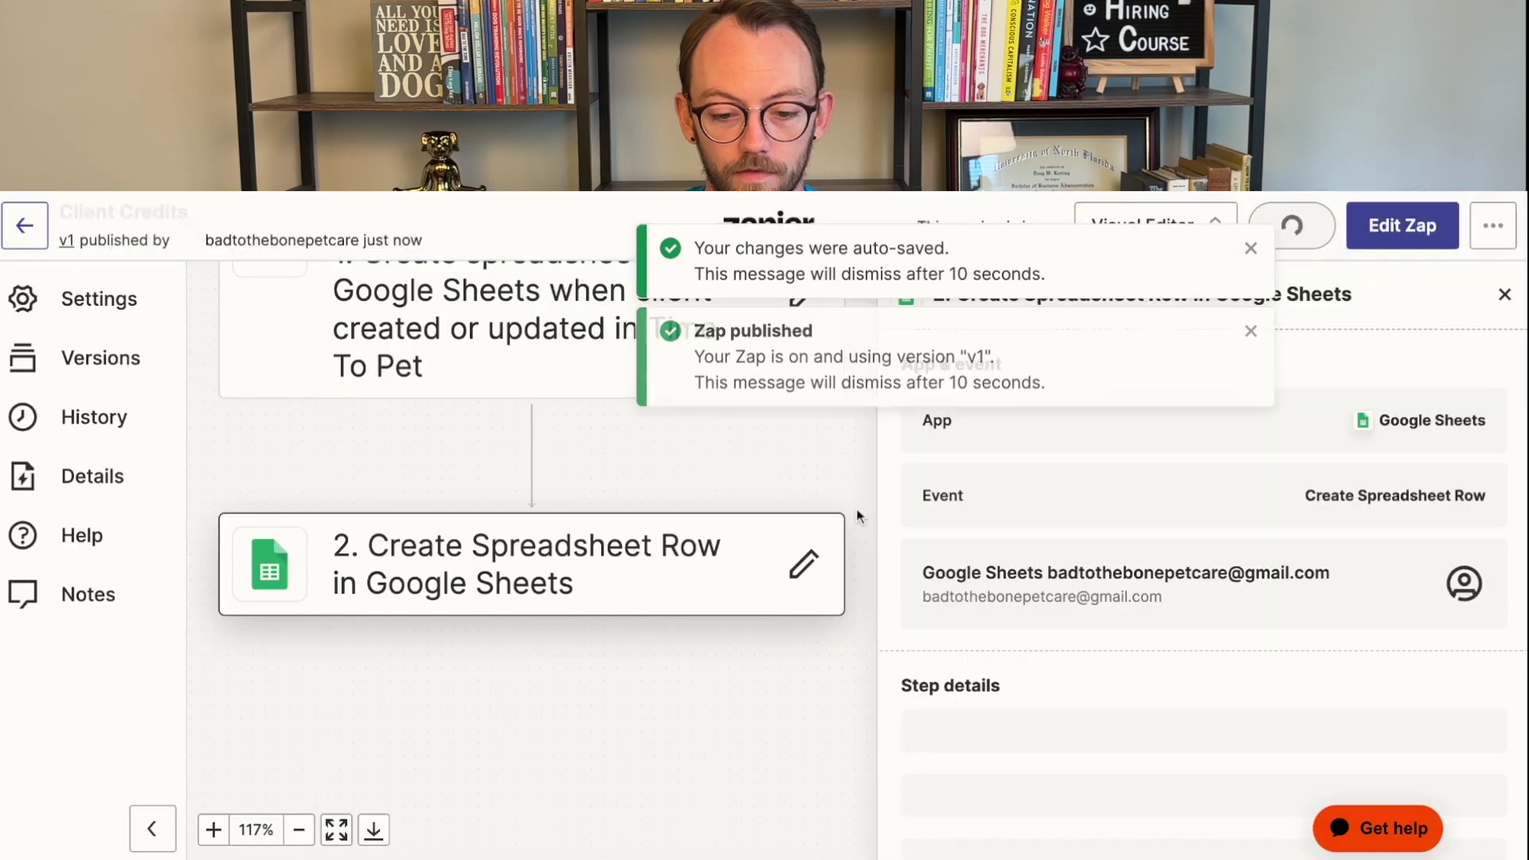
pyautogui.moveTo(858, 476); pyautogui.dragTo(810, 474)
pyautogui.scroll(5, 502, 454)
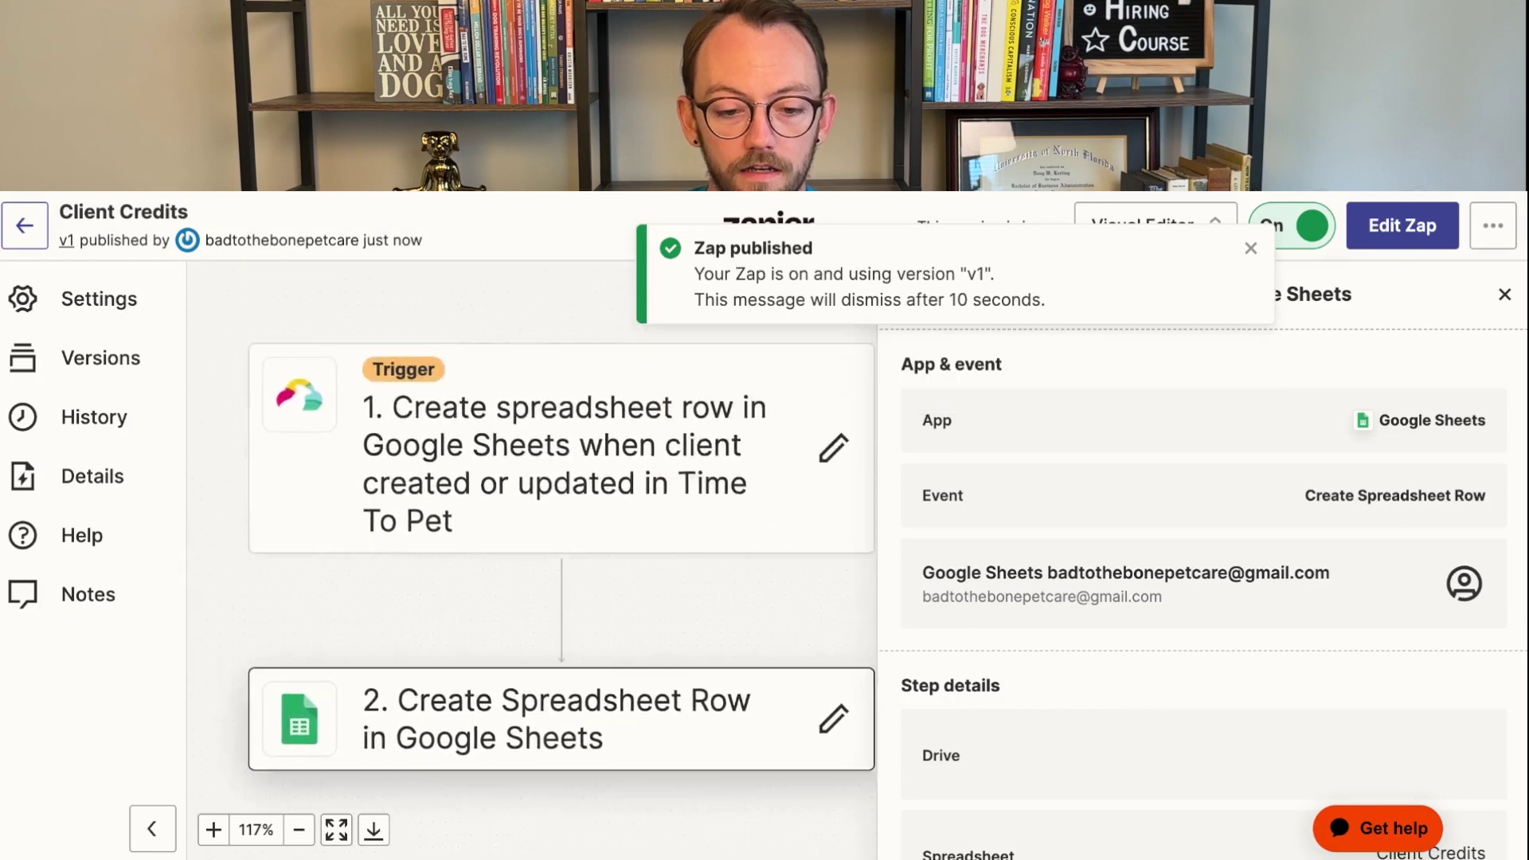
pyautogui.scroll(-1, 502, 454)
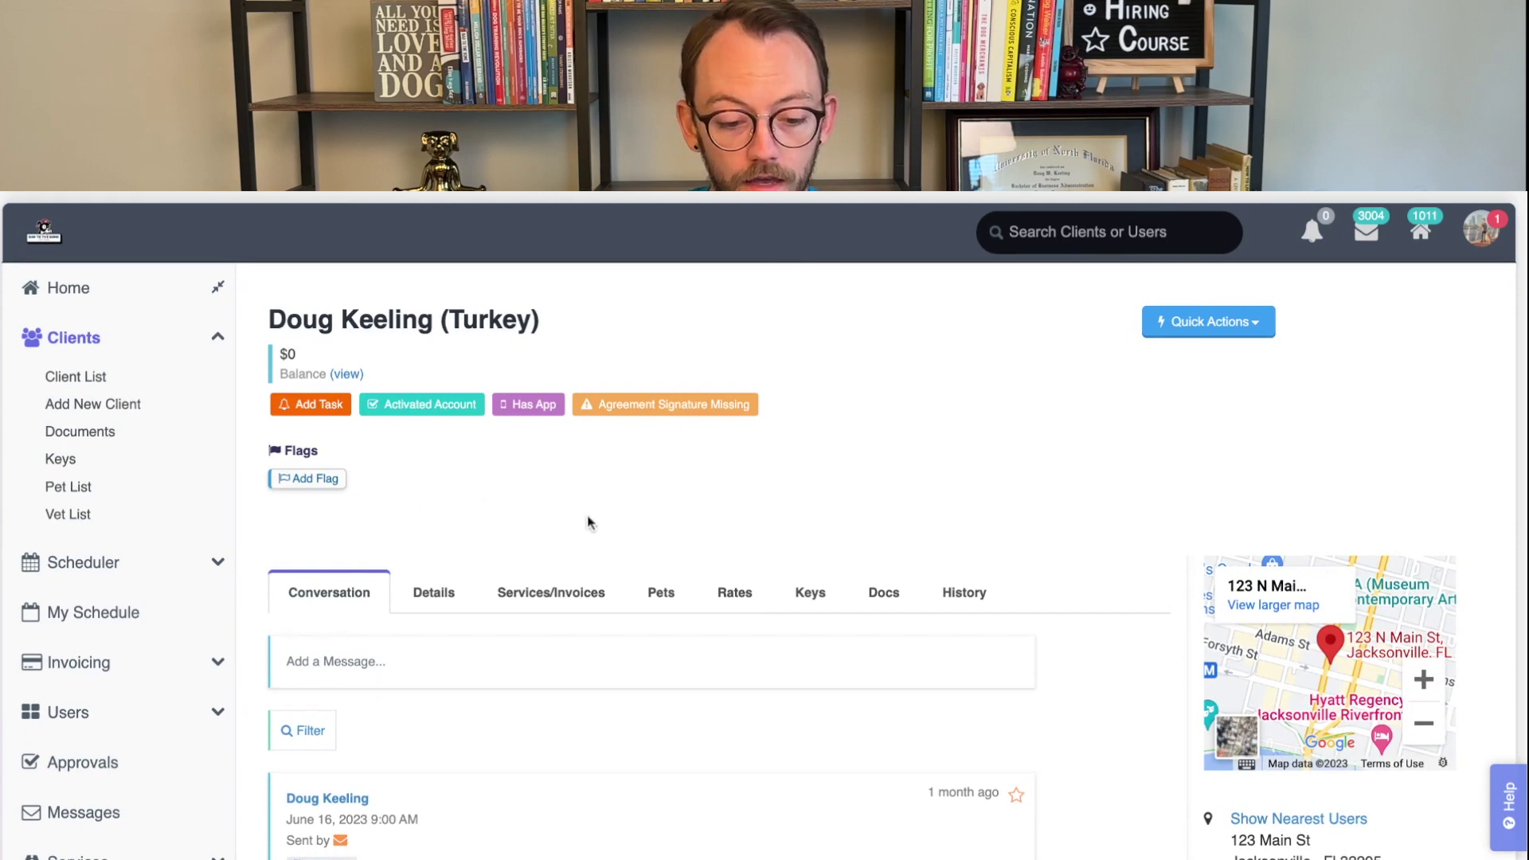
# Adjust the client's credit balance by $10.00 with a 'zapier test' note and save.
pyautogui.click(560, 594)
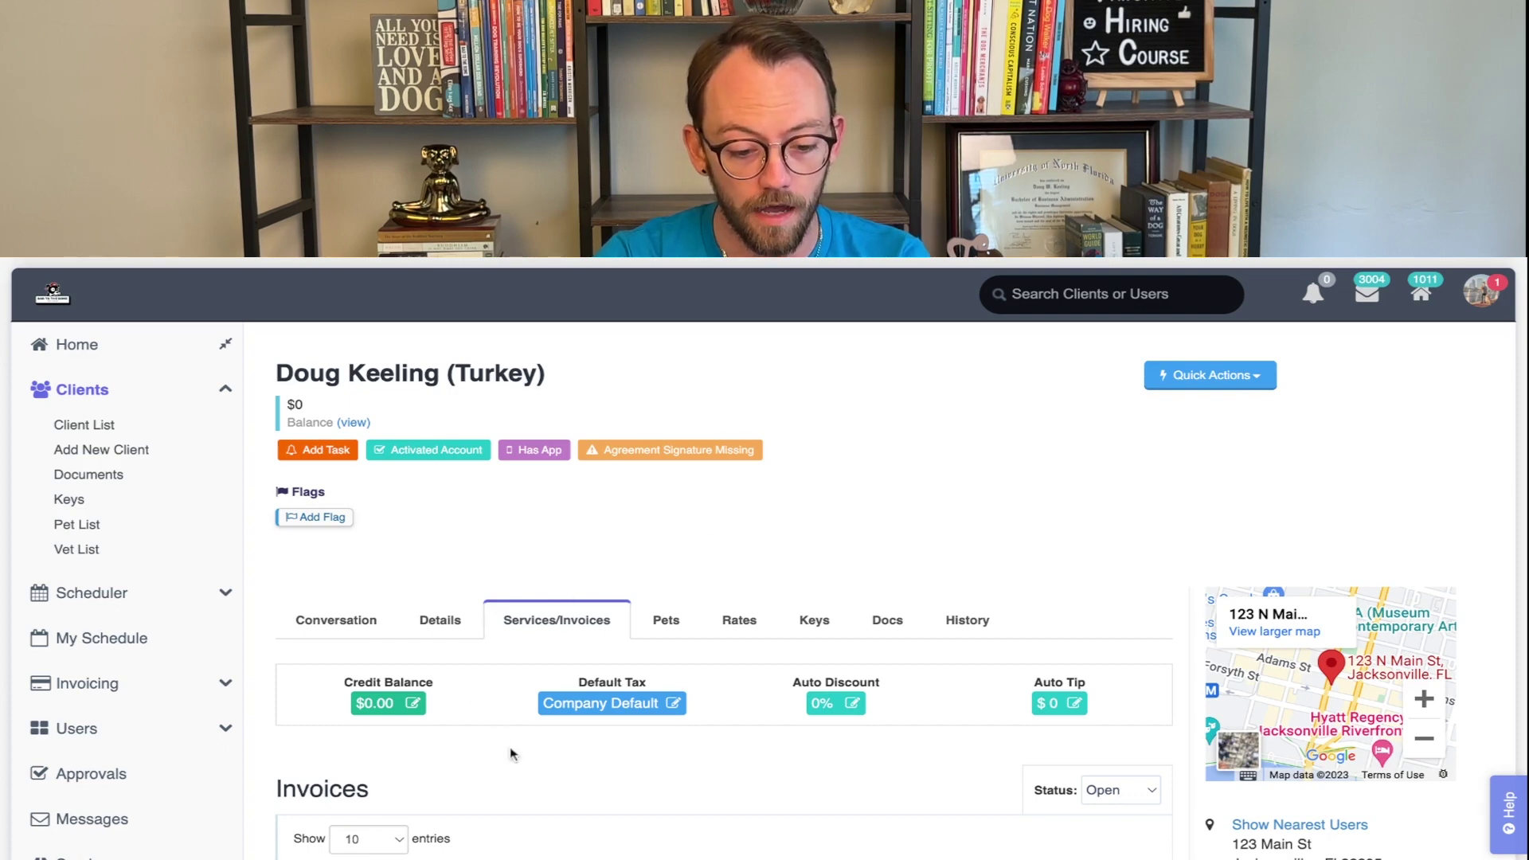
pyautogui.click(394, 704)
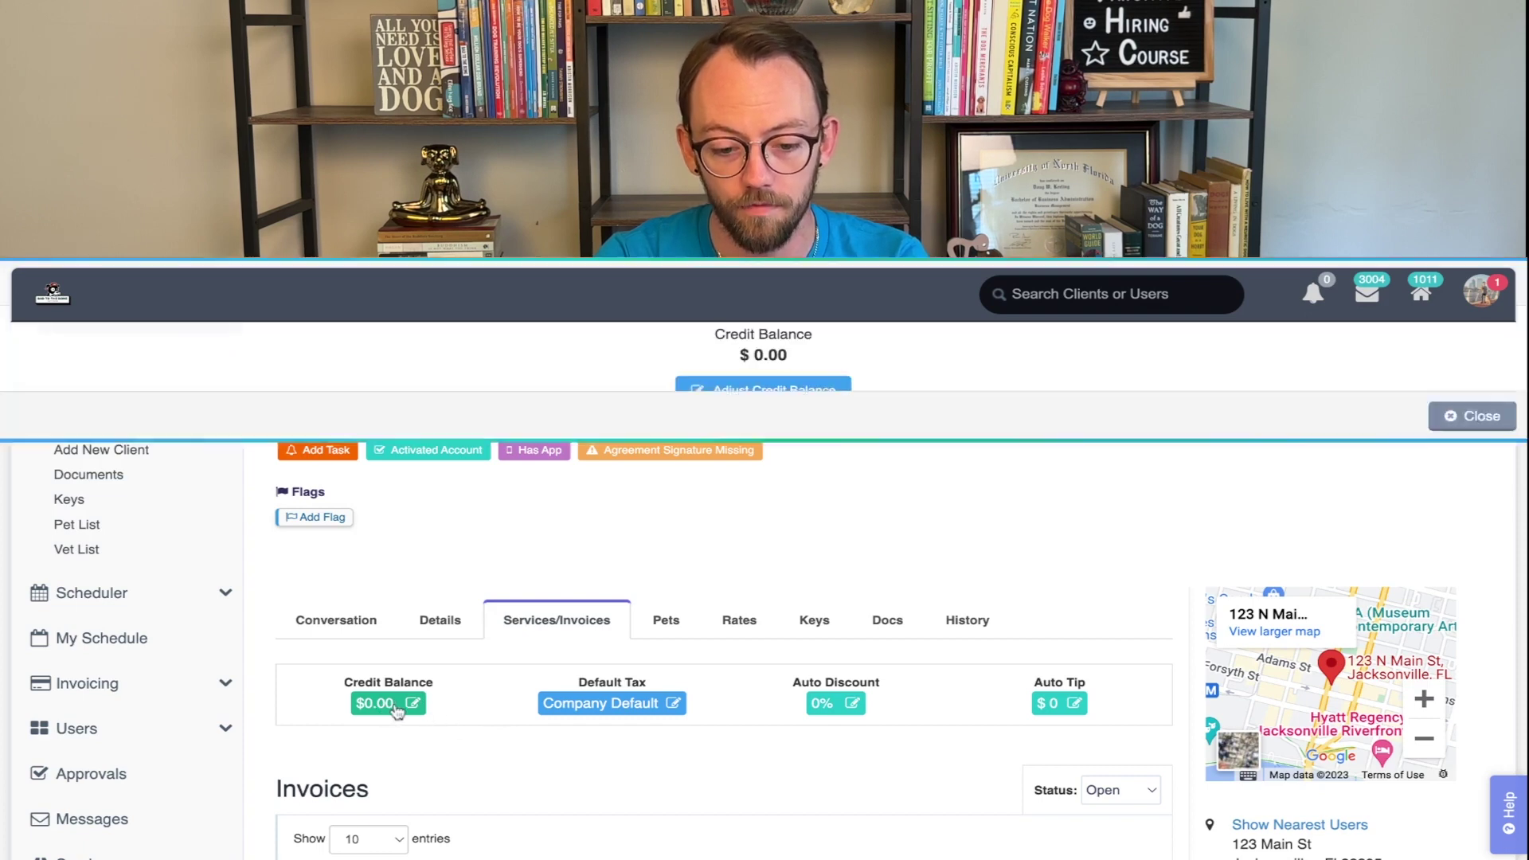
pyautogui.click(771, 396)
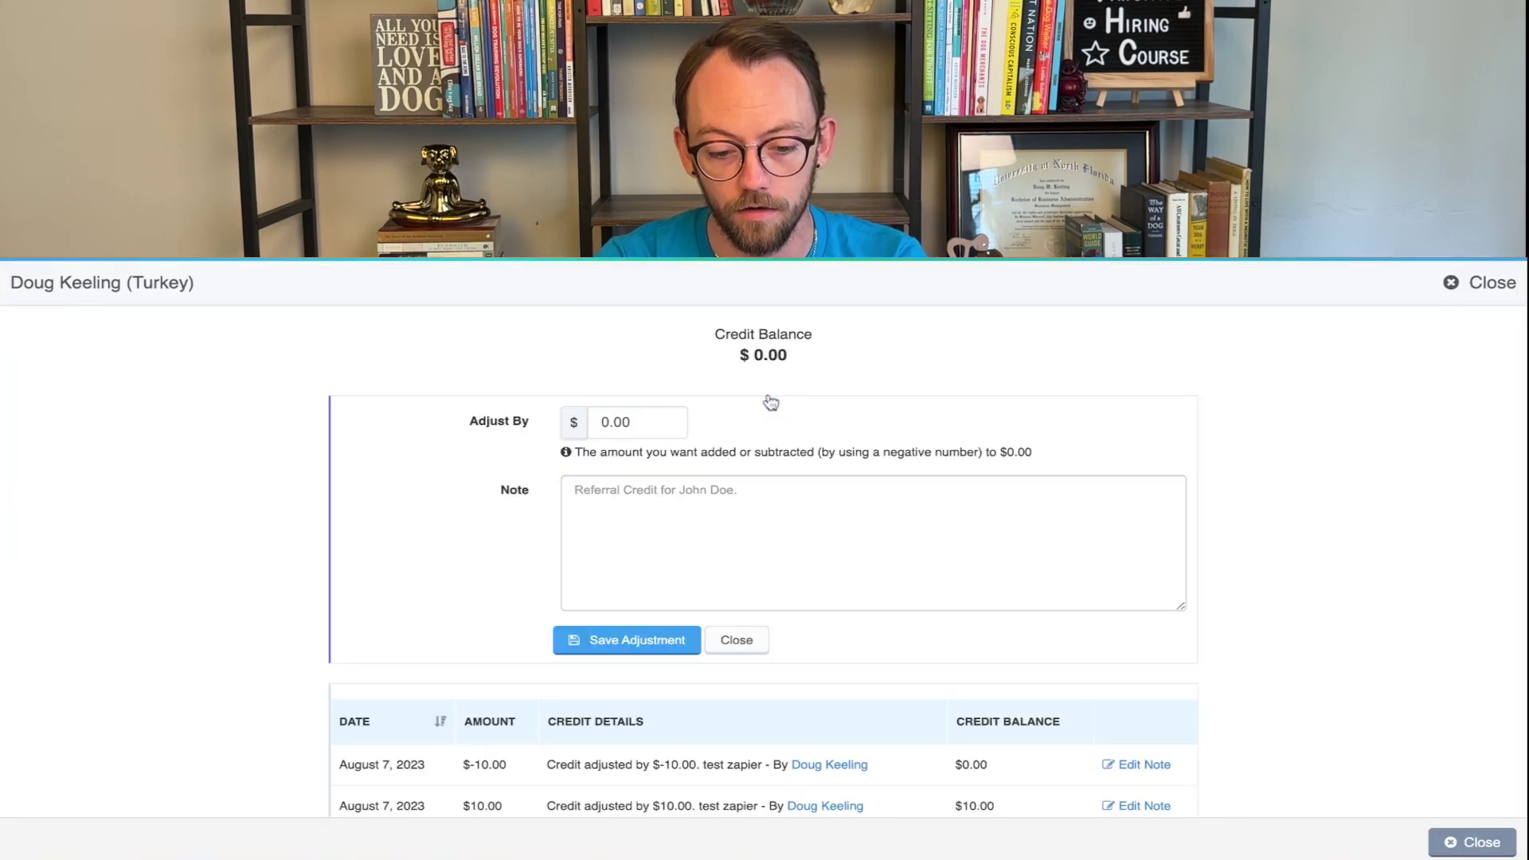
pyautogui.click(599, 423)
pyautogui.write('1')
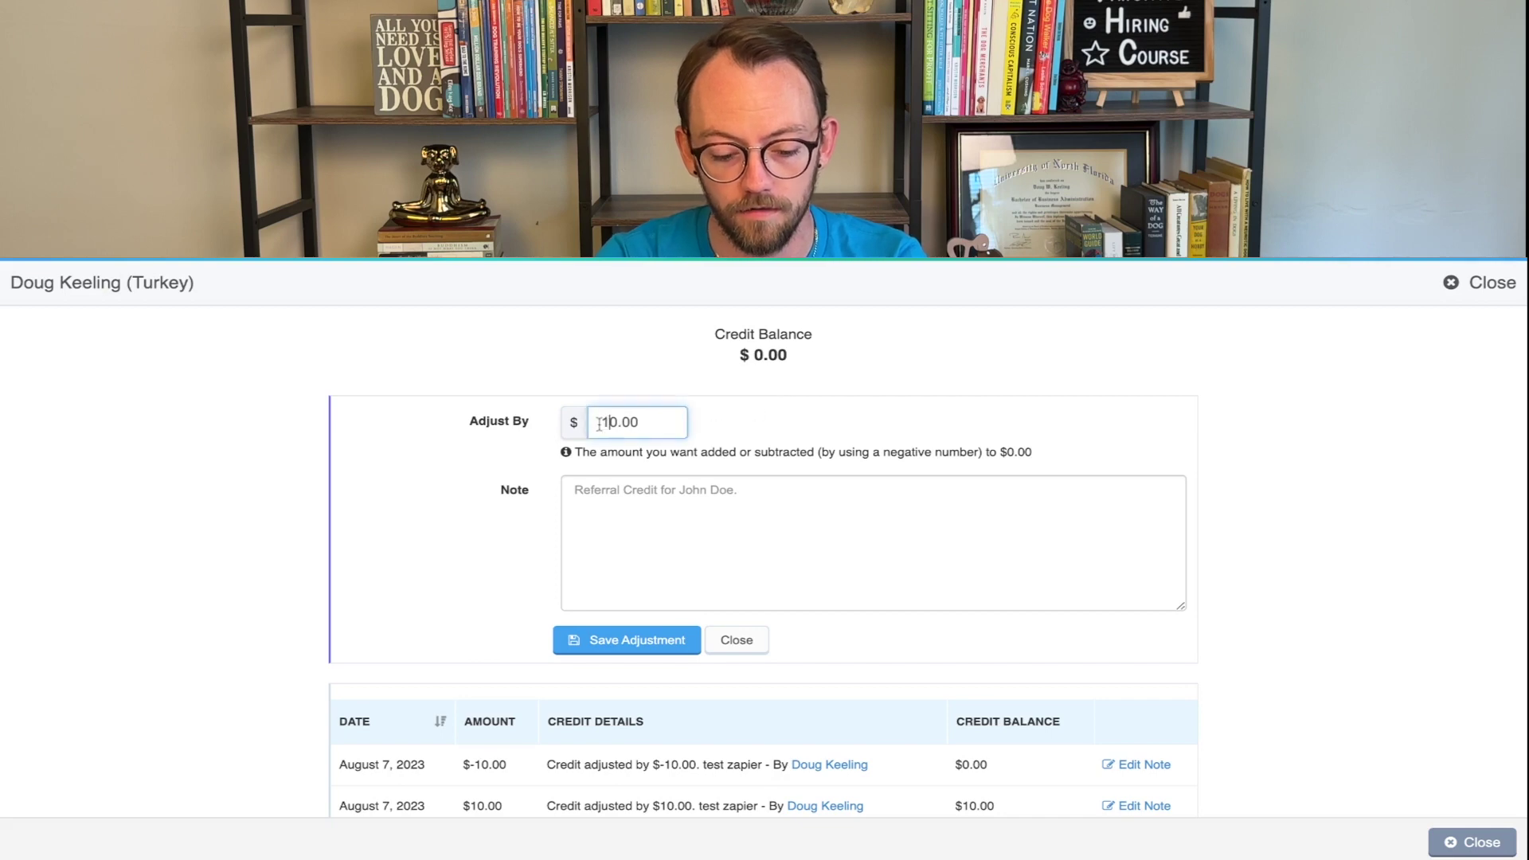
pyautogui.click(624, 513)
pyautogui.write('zapier')
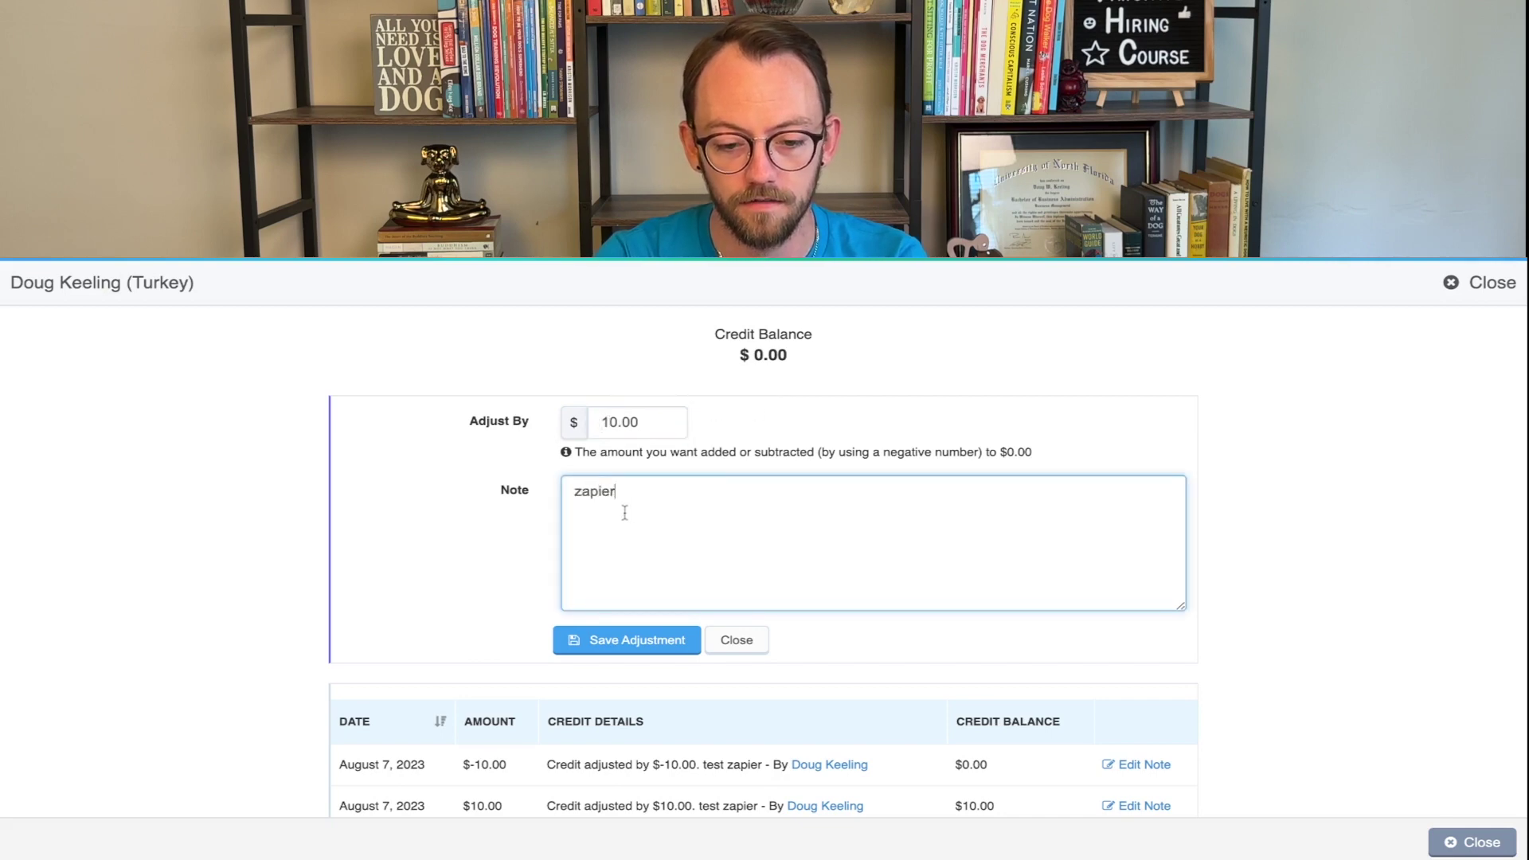
pyautogui.write(' test')
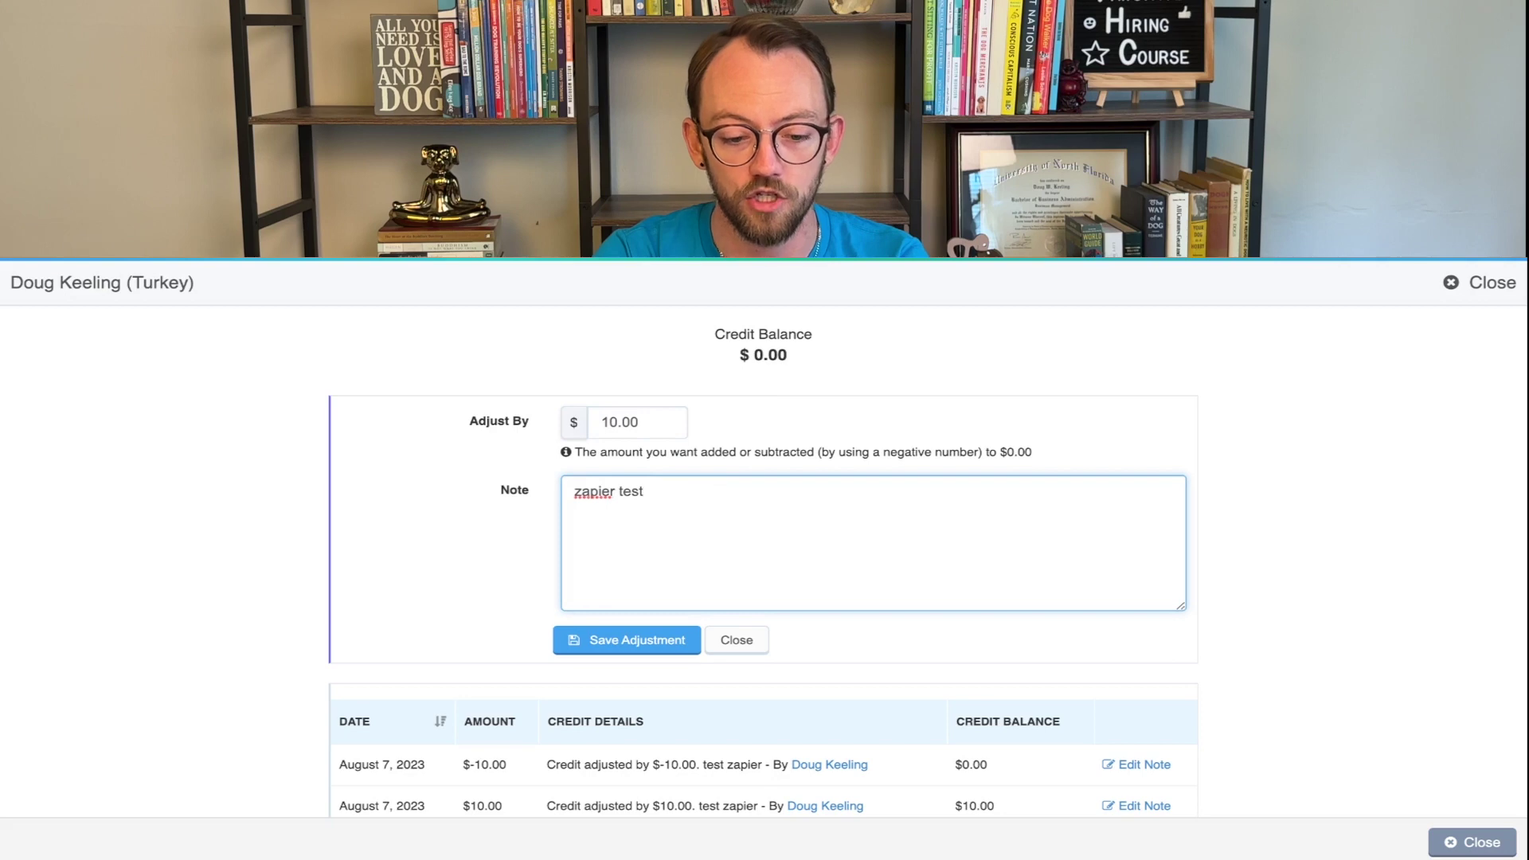
pyautogui.click(637, 647)
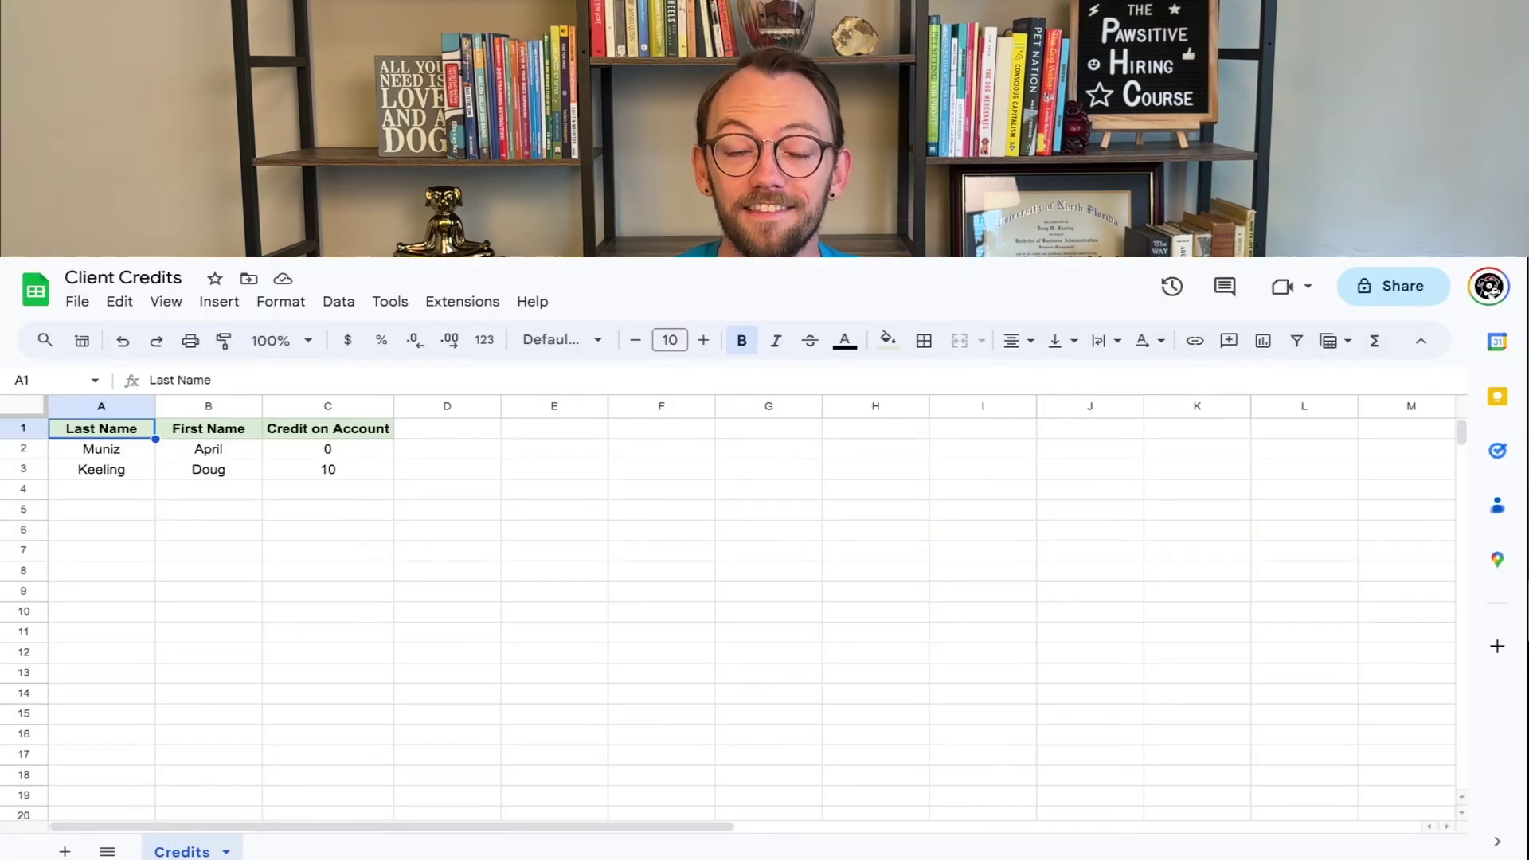